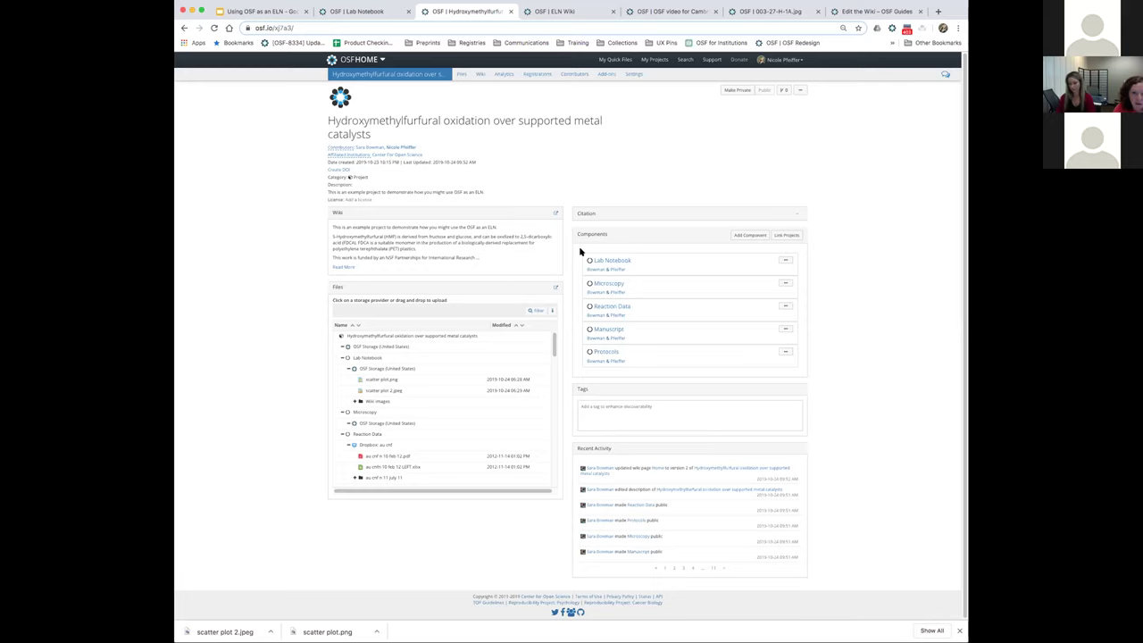
# Zoom the browser back to 100% and scroll down to the project's files and Recent Activity
pyautogui.hotkey('ctrl', '-')
pyautogui.hotkey('ctrl', '+')
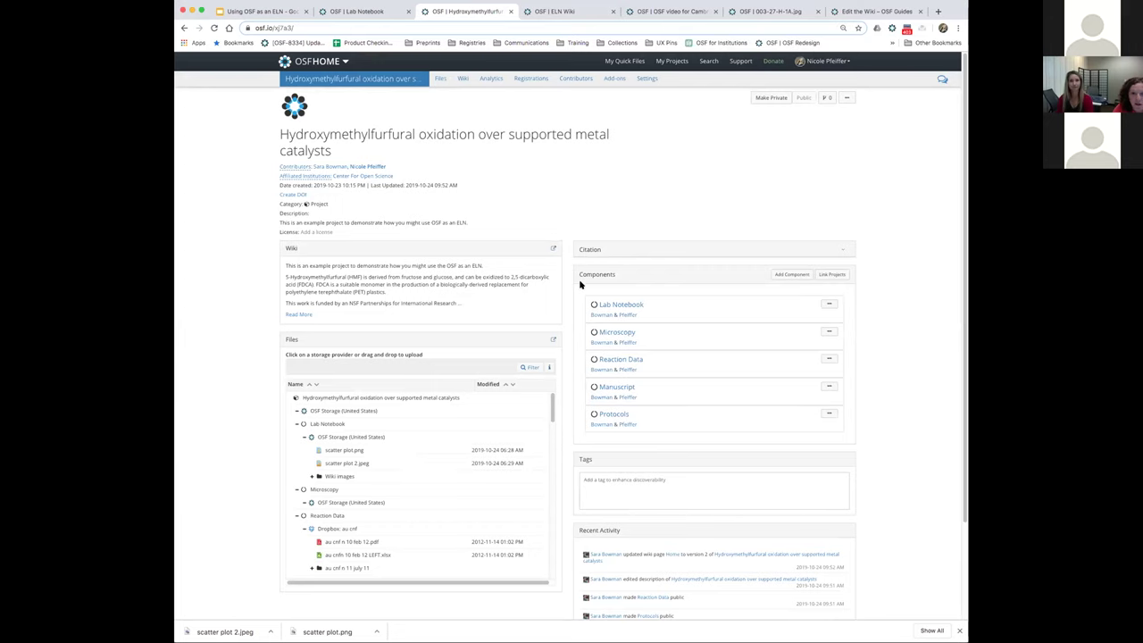
pyautogui.hotkey('ctrl', '+')
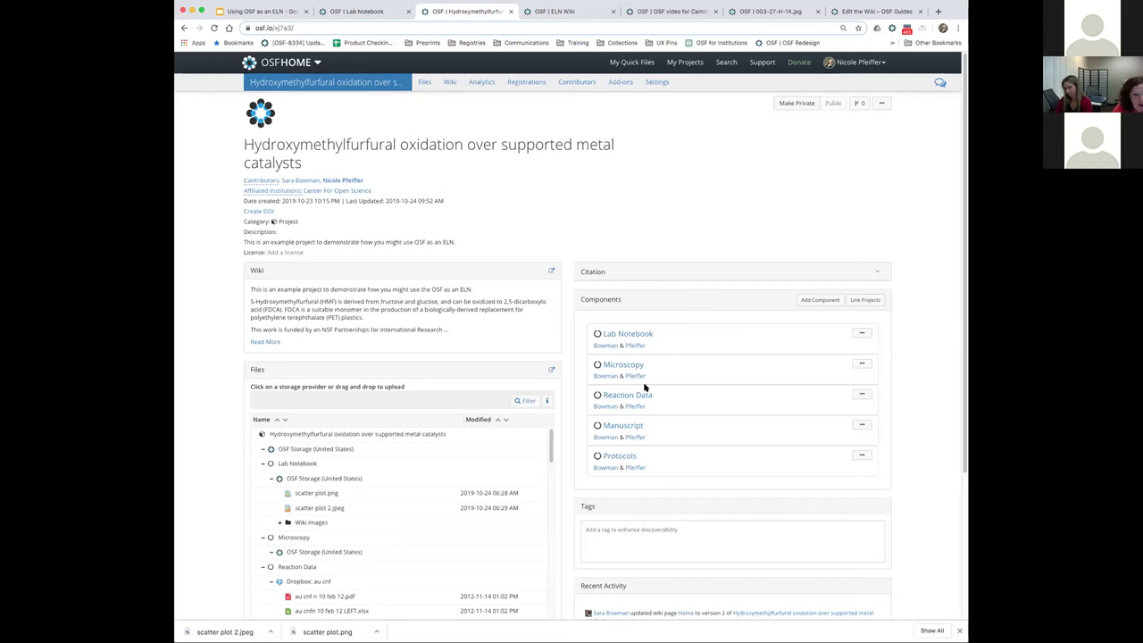
pyautogui.press('super+plus')
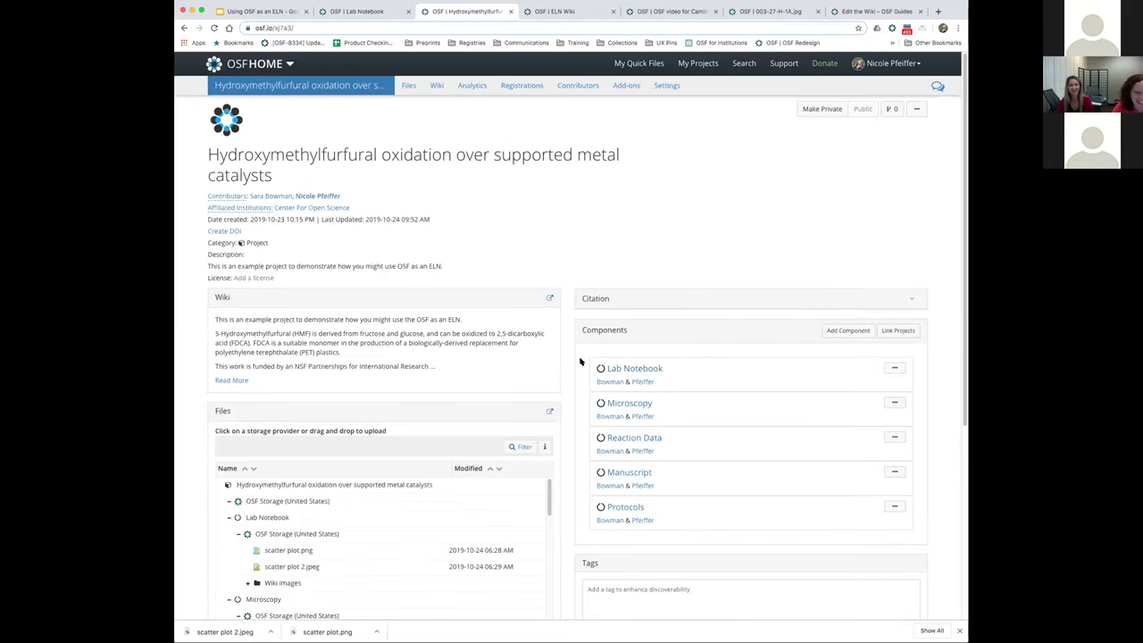
pyautogui.scroll(-5, 581, 361)
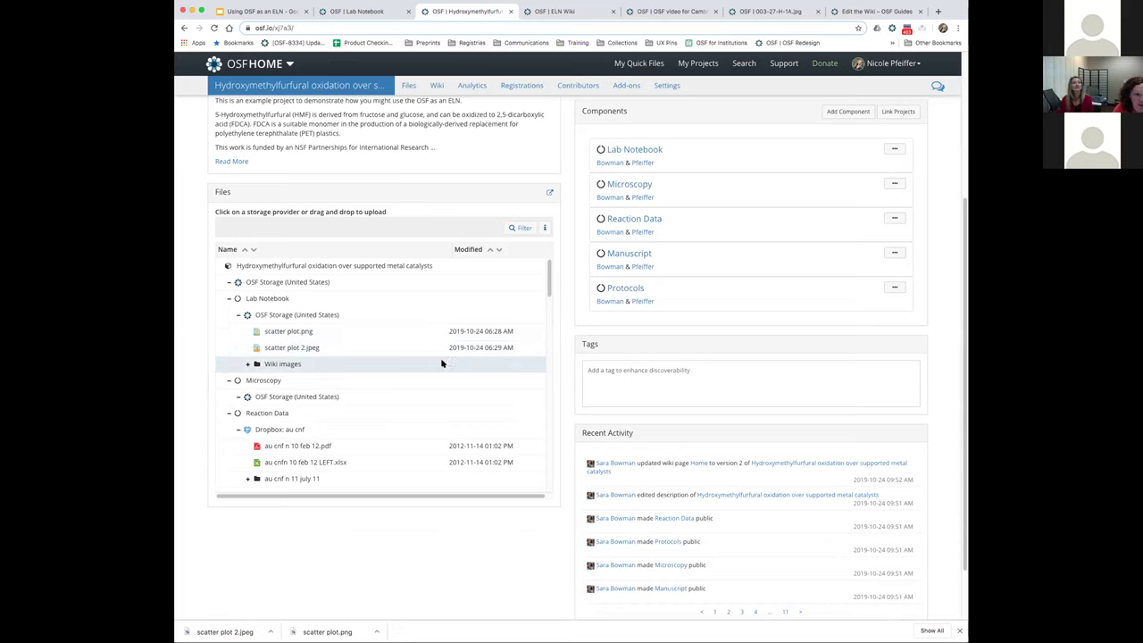
# Open Reaction Data, check its Dropbox add-on, then list its files including the 'au cnf' folder
pyautogui.click(655, 221)
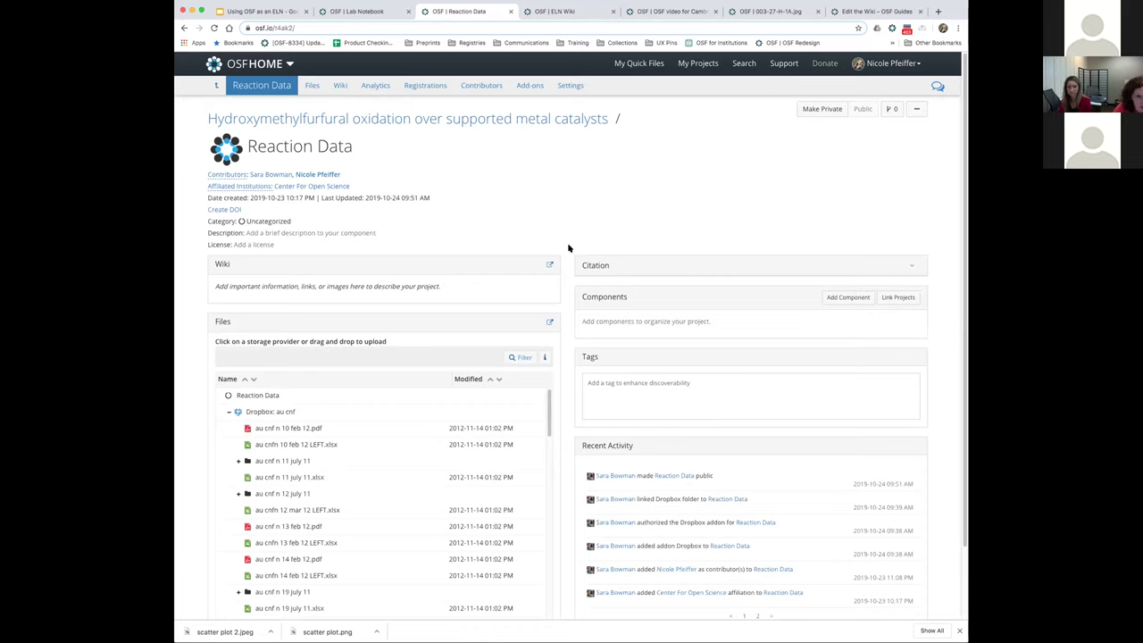
pyautogui.click(538, 84)
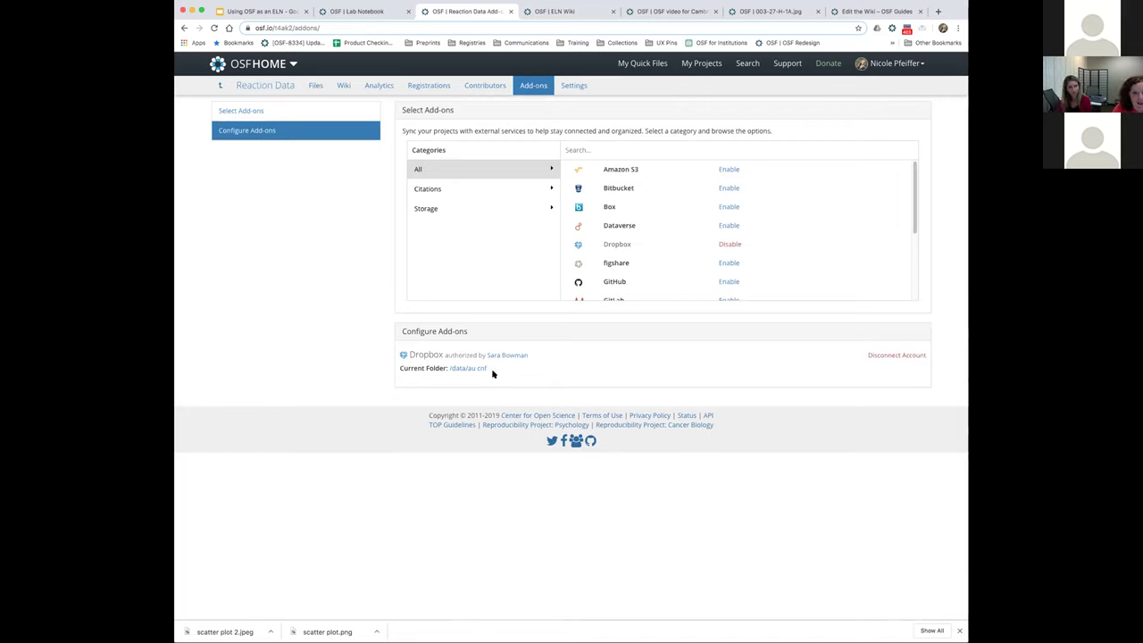
pyautogui.click(314, 86)
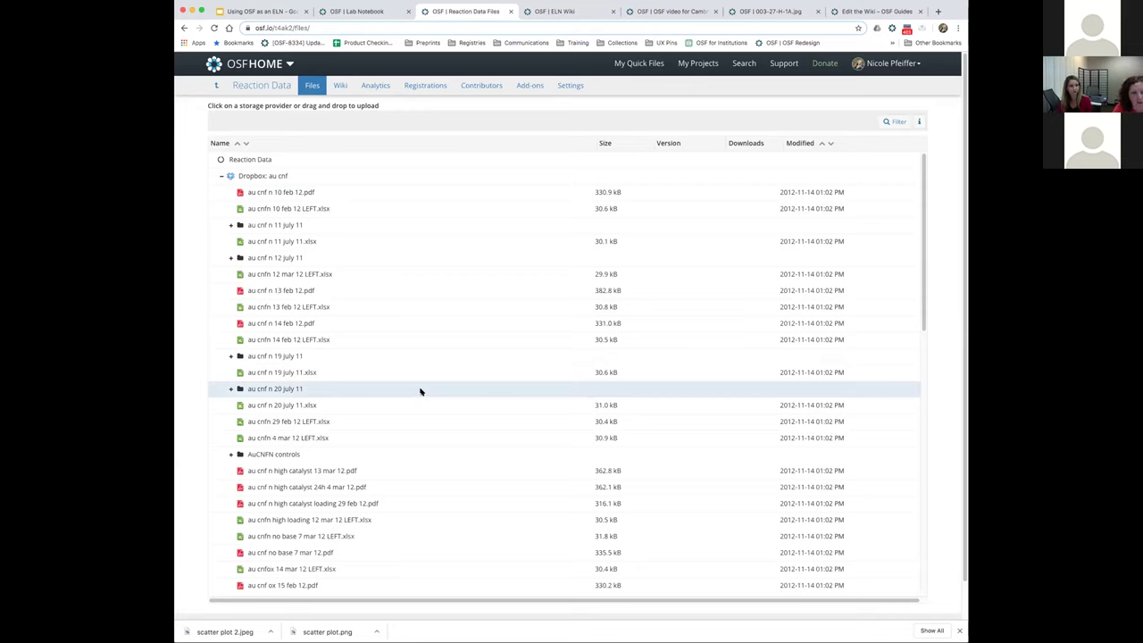
# Return via the Reaction Data overview to the Hydroxymethylfurfural oxidation project overview
pyautogui.click(256, 86)
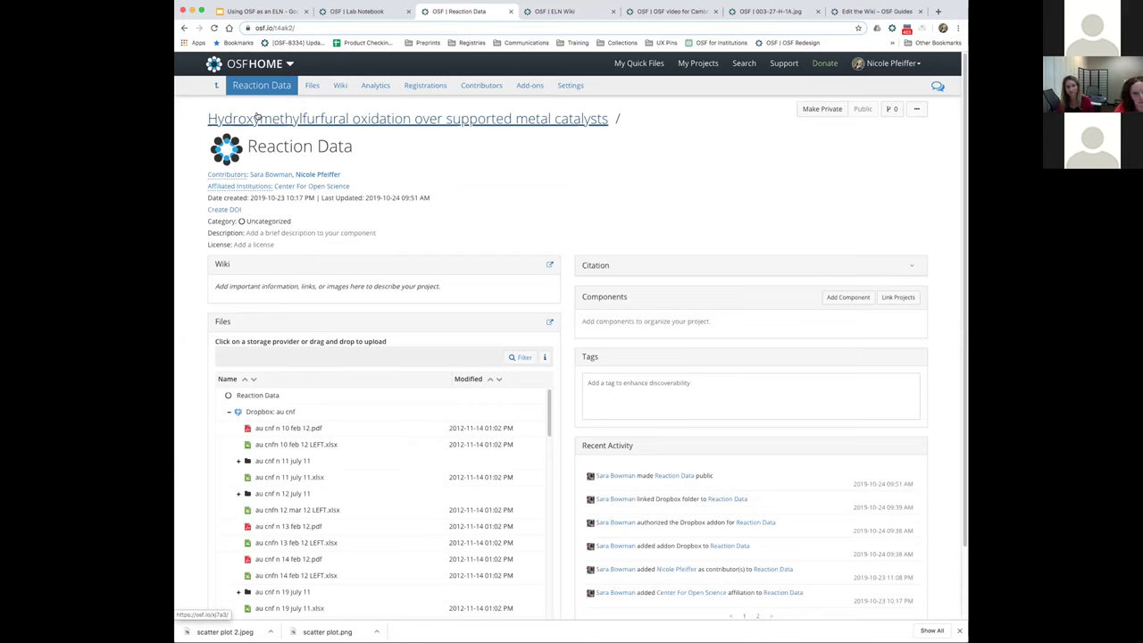
pyautogui.click(257, 118)
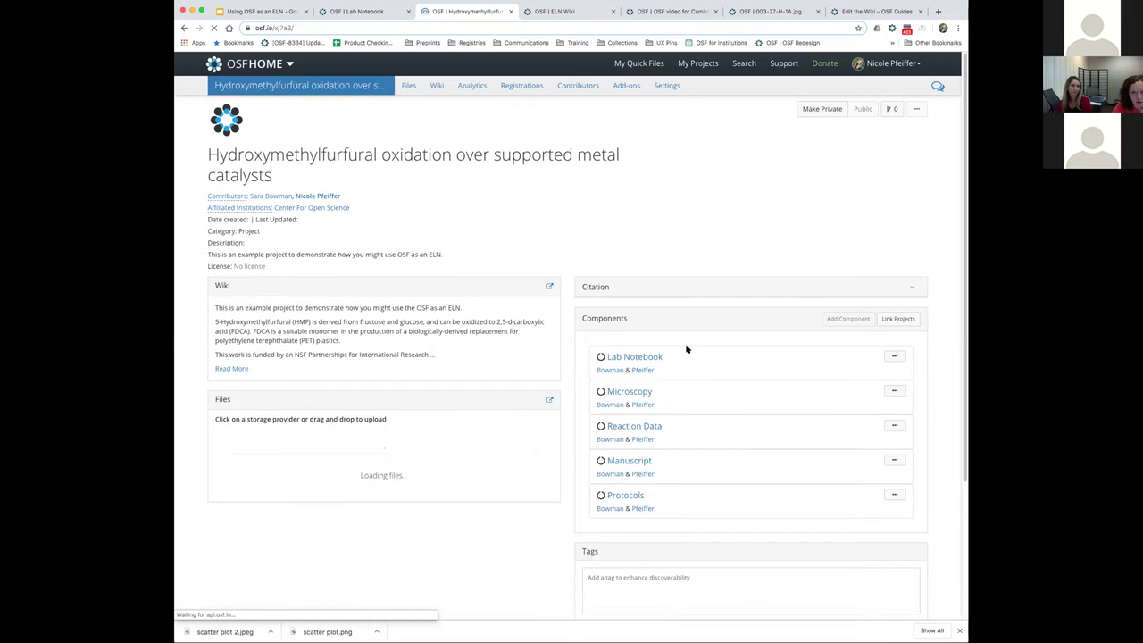
# Open the Lab Notebook component and expand its wiki panel to full view
pyautogui.click(640, 370)
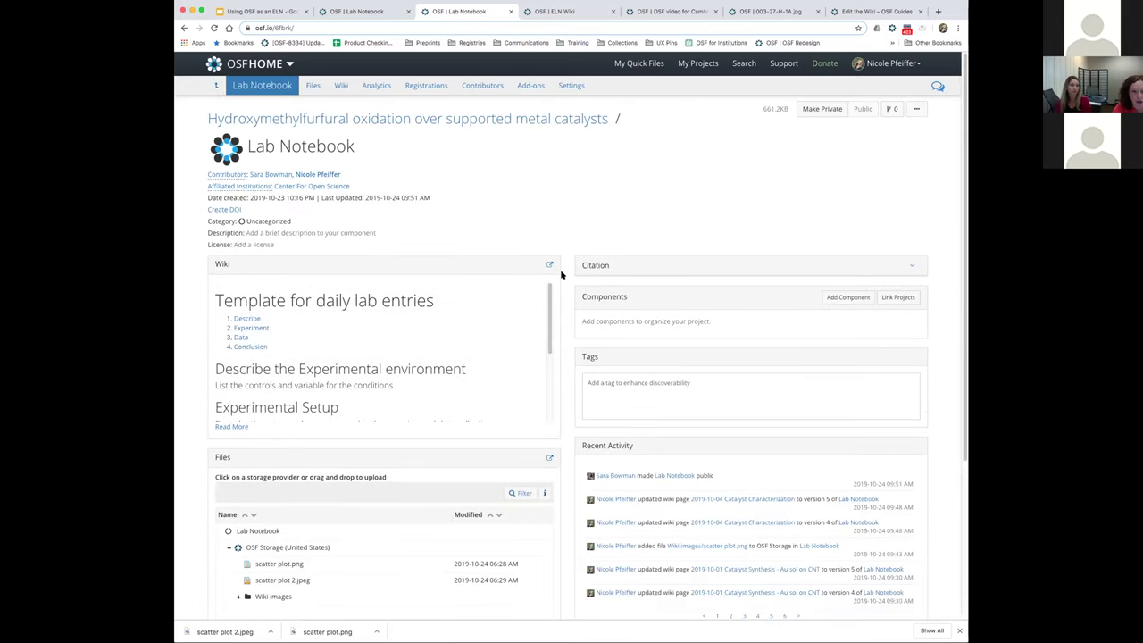
pyautogui.click(550, 266)
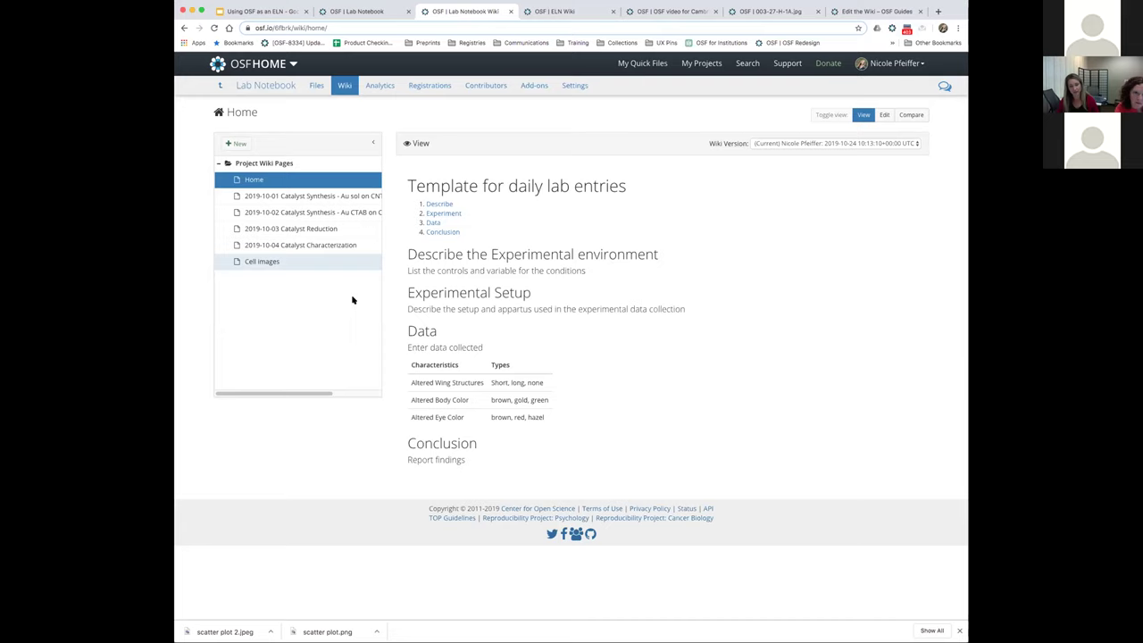
# Show the Home wiki page's version history: current plus three earlier versions
pyautogui.click(914, 145)
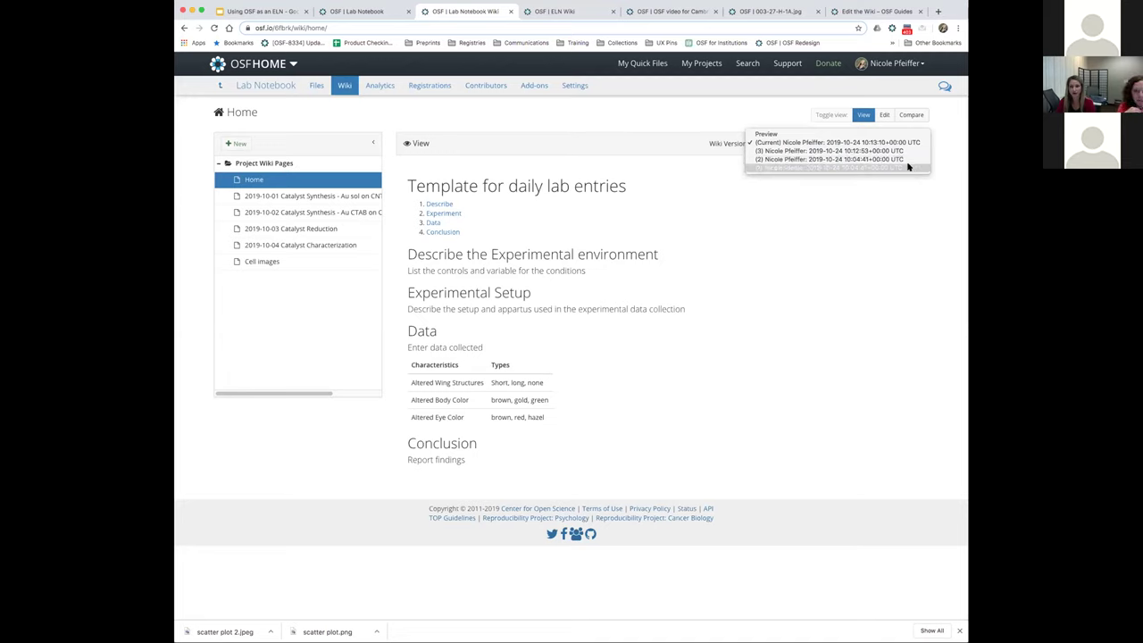
# Compare the first Home page version against the current one and open the markdown editor
pyautogui.click(908, 167)
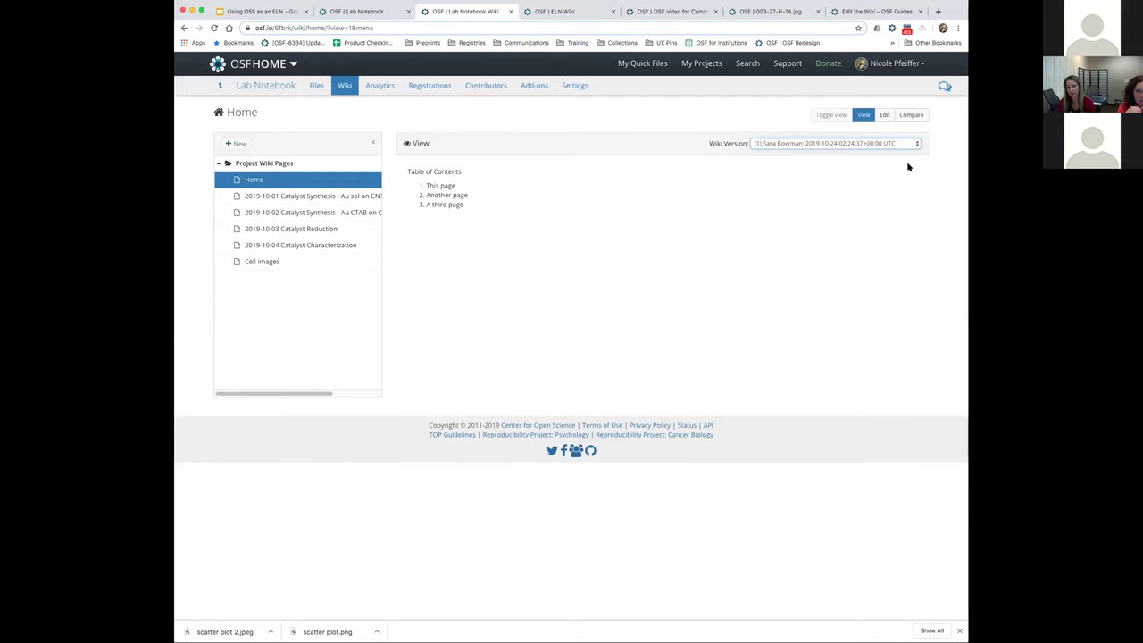
pyautogui.click(910, 114)
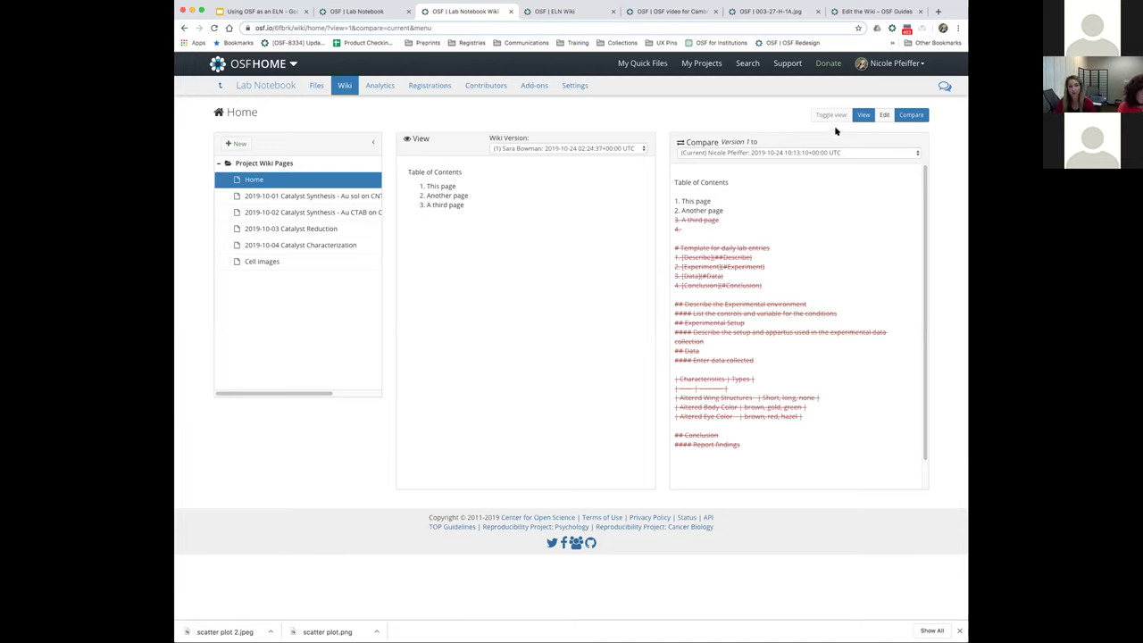
pyautogui.click(880, 116)
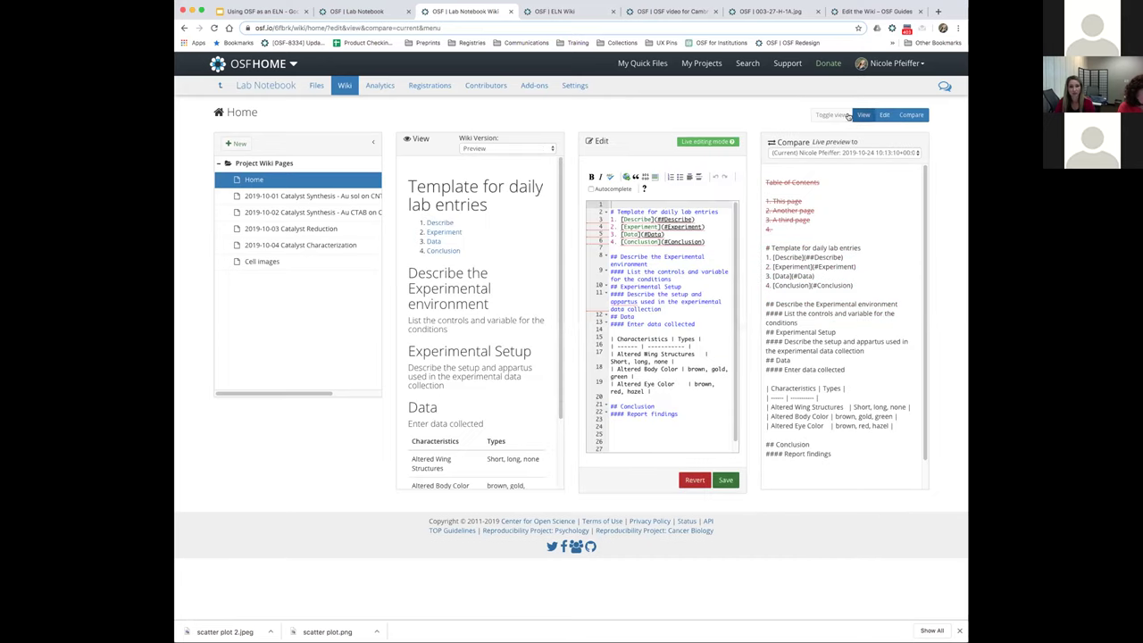
# Turn off the Compare pane so only the View and Edit panes remain
pyautogui.click(904, 116)
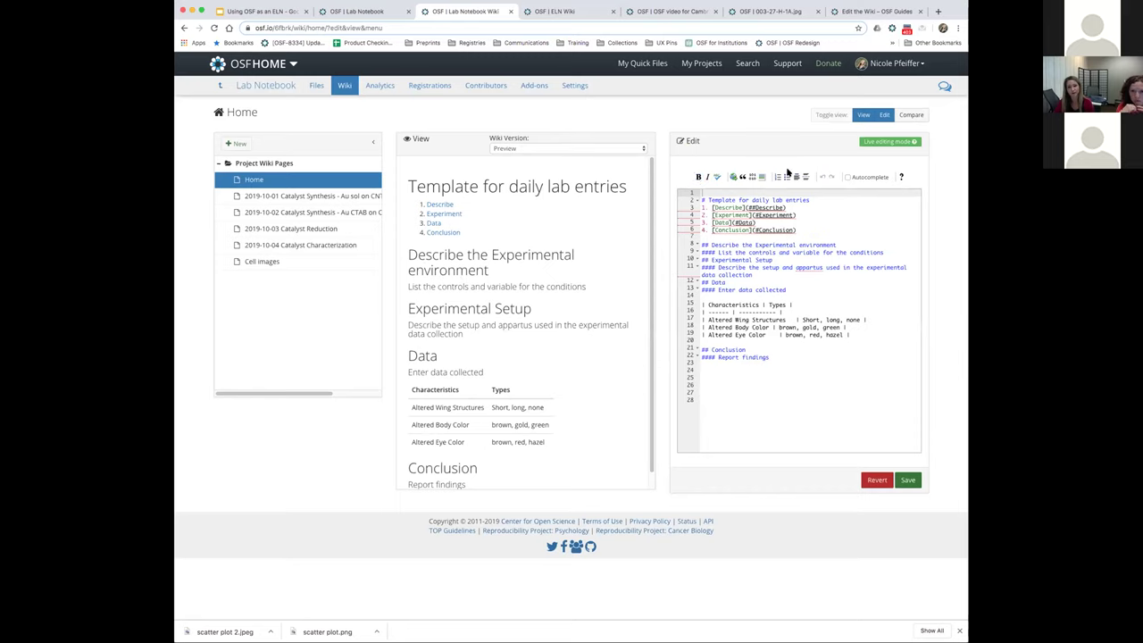
# Add bullets 'add item for discuss', 'add' and 'add' under Report findings, then save the Home template
pyautogui.click(783, 361)
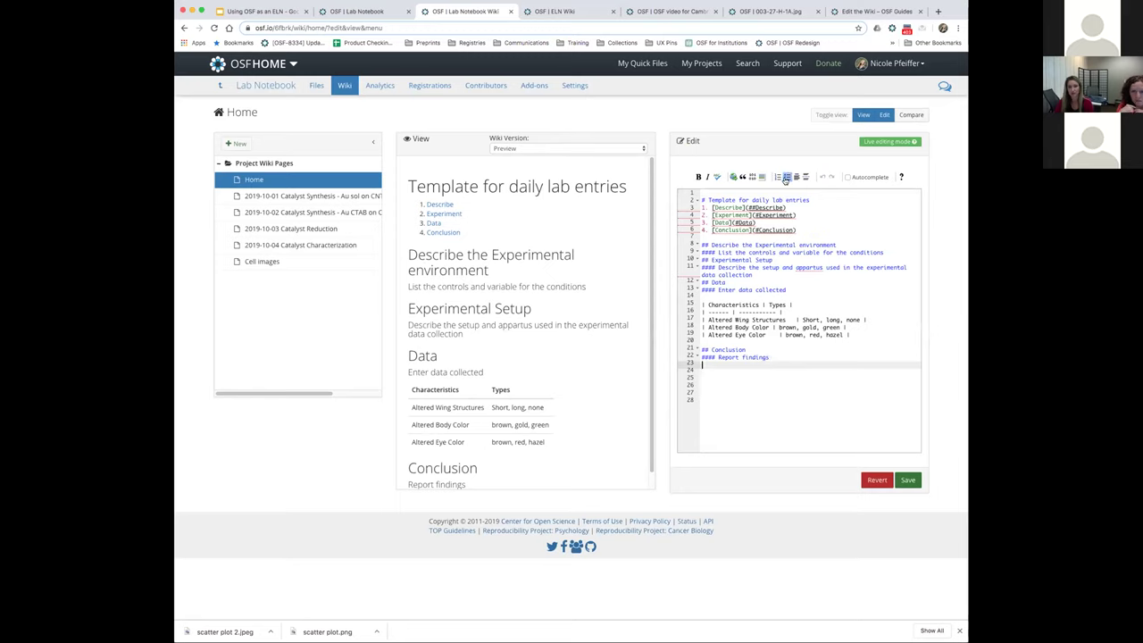
pyautogui.click(785, 179)
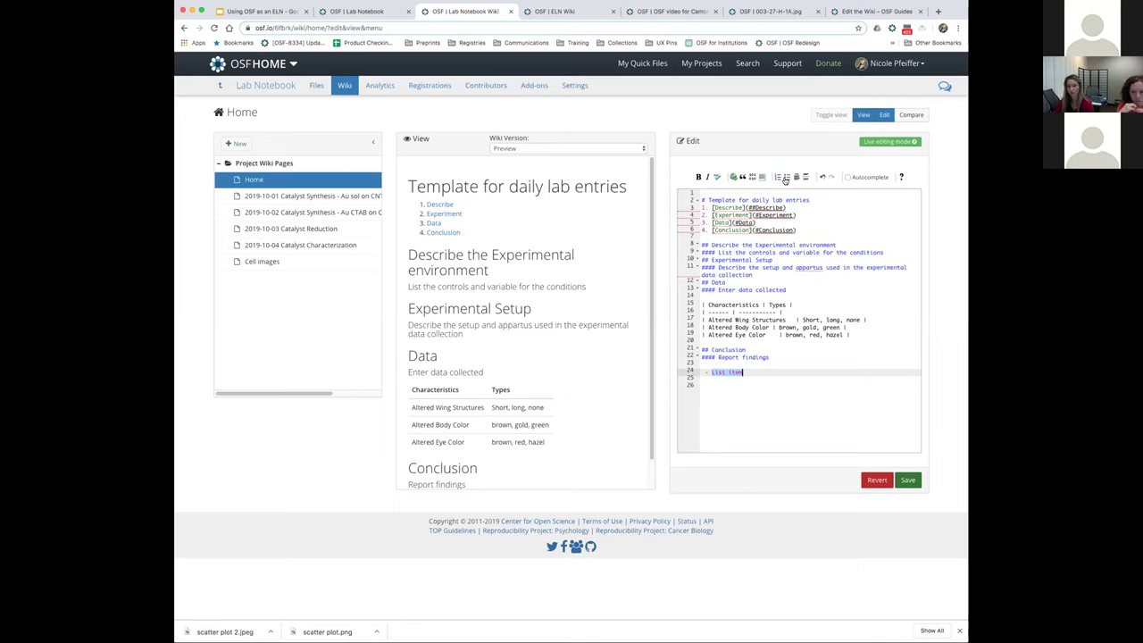
pyautogui.scroll(-1, 574, 434)
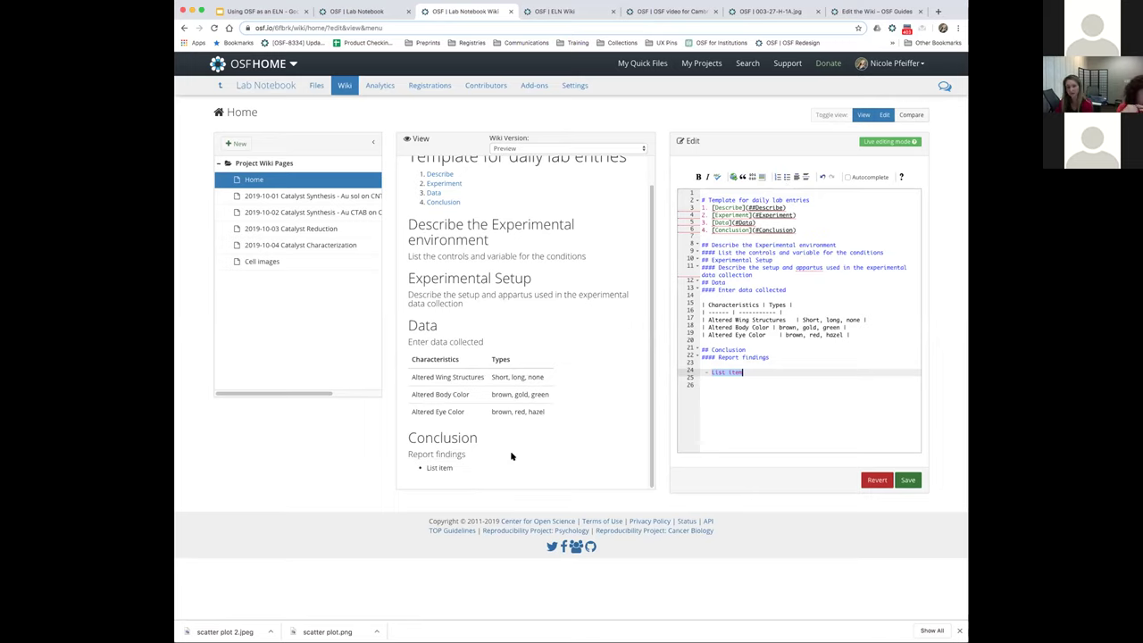
pyautogui.press('BackSpace')
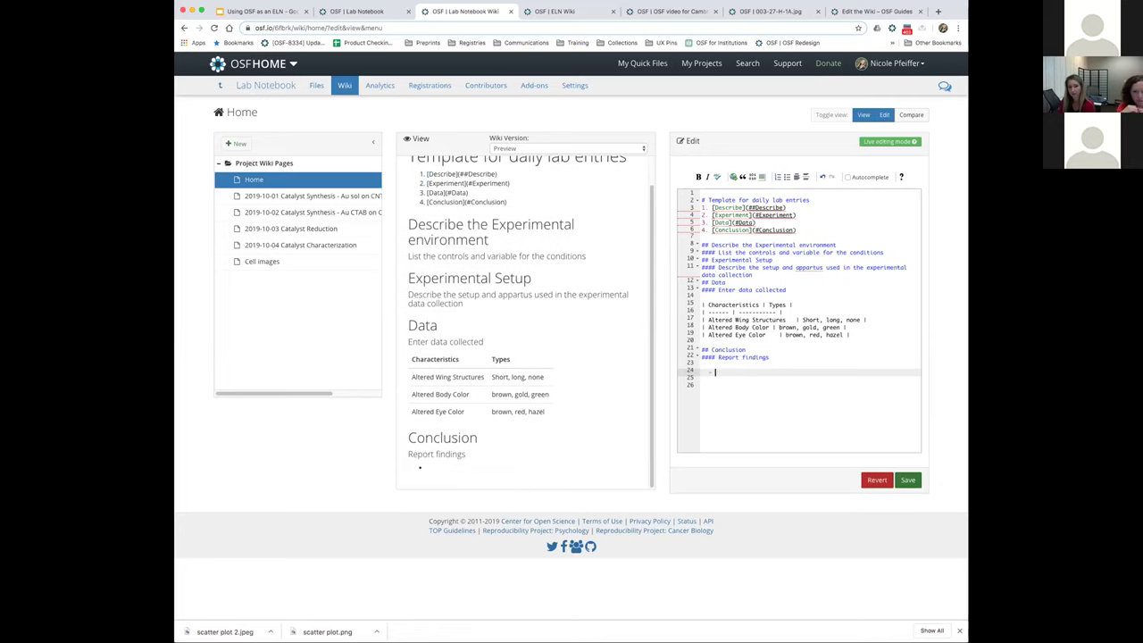
pyautogui.write('add item for d')
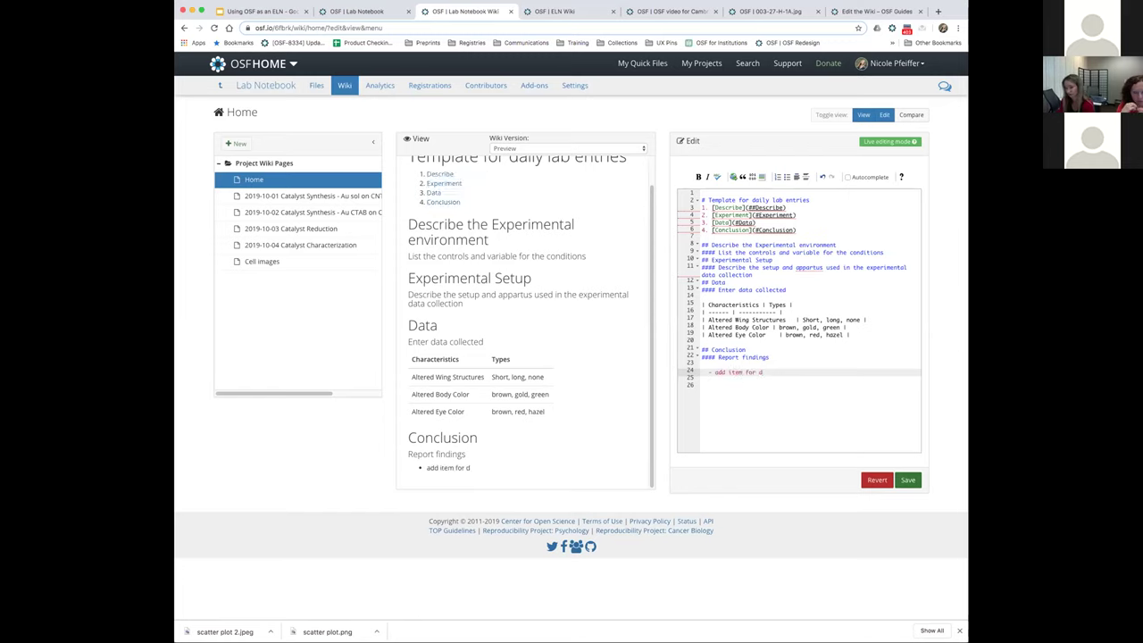
pyautogui.write('iscuss')
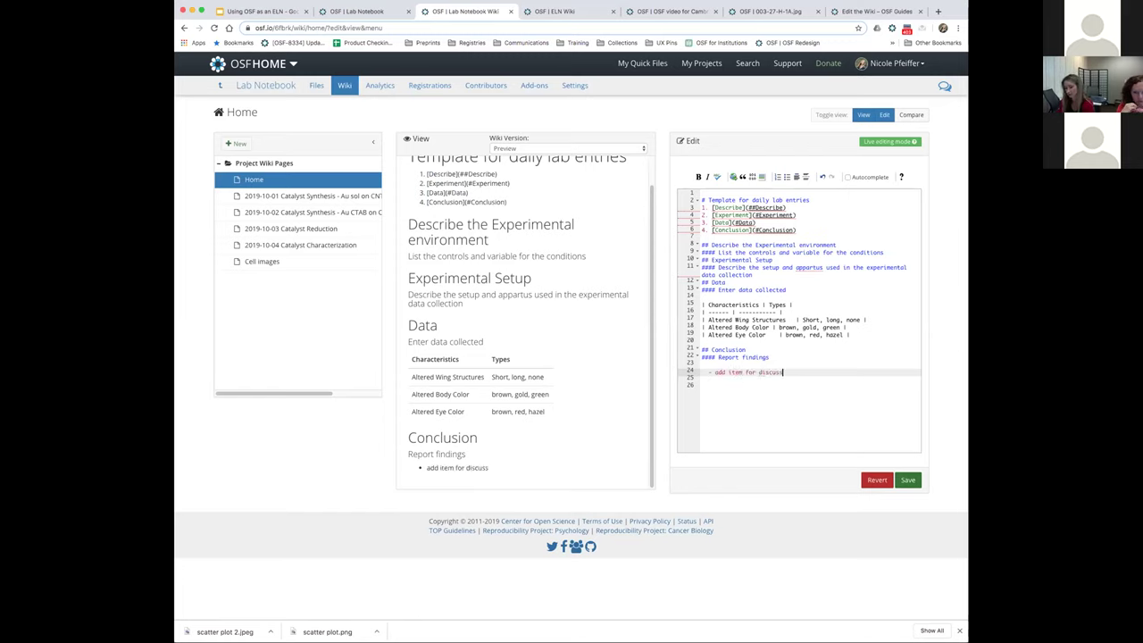
pyautogui.press('Return')
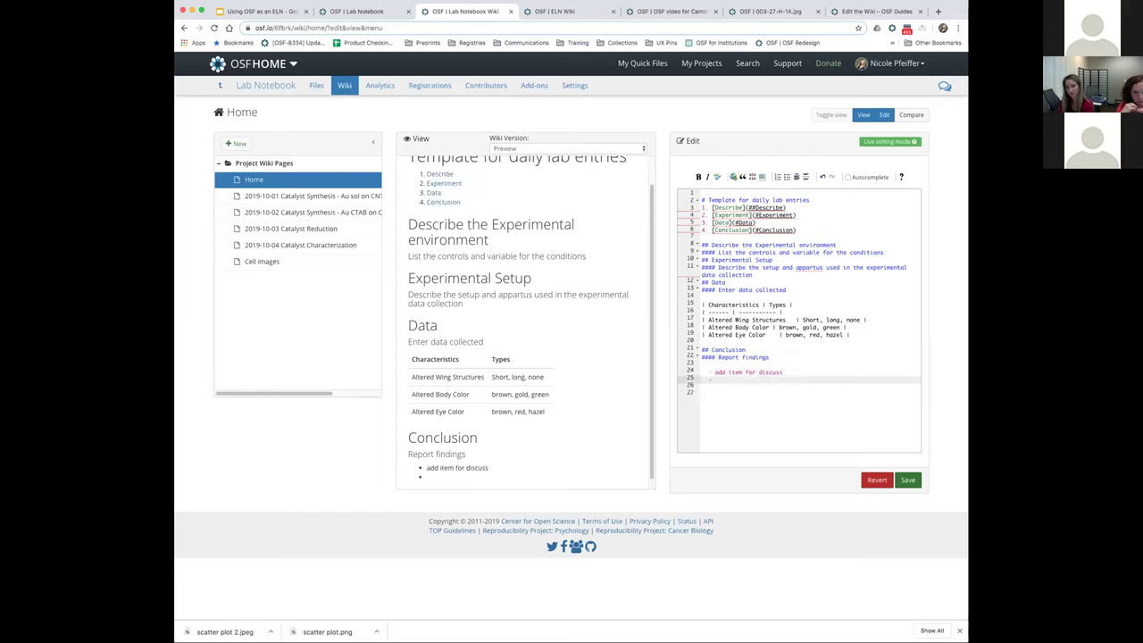
pyautogui.write('add')
pyautogui.press('Return')
pyautogui.write('add')
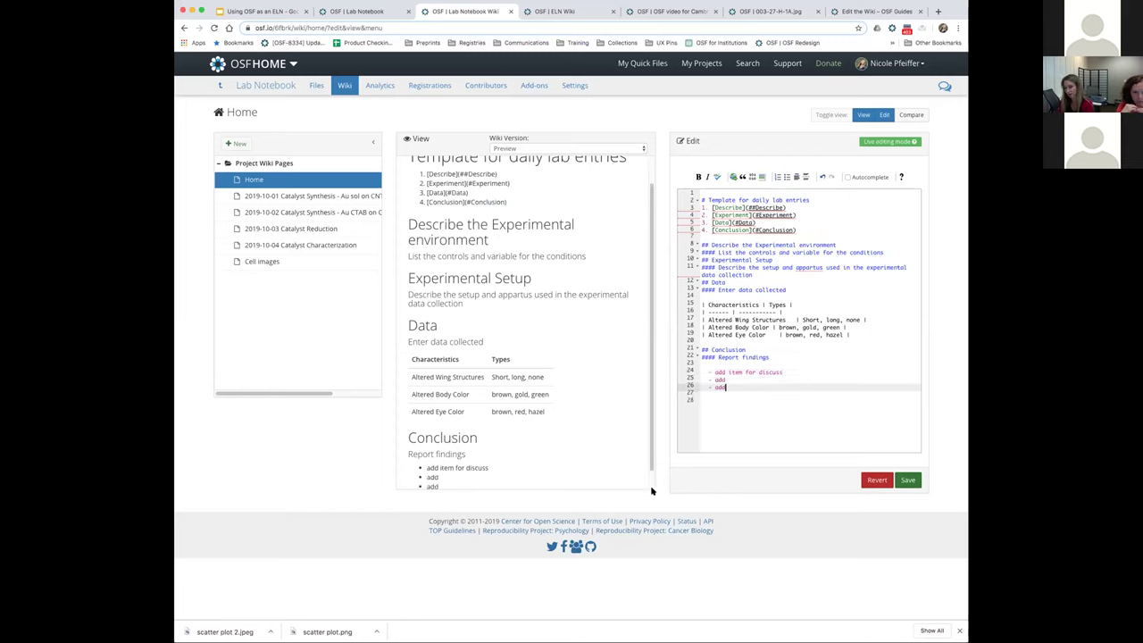
pyautogui.click(907, 480)
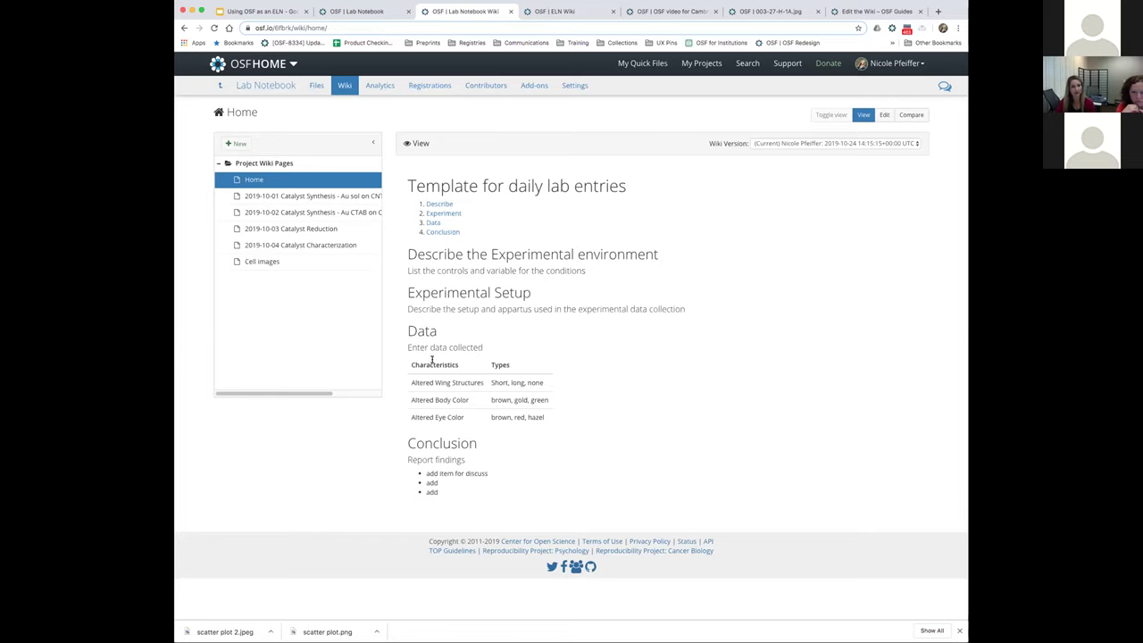
# Open the '2019-10-01 Catalyst Synthesis - Au sol on CNT' page and scroll through its setup and photo
pyautogui.click(309, 198)
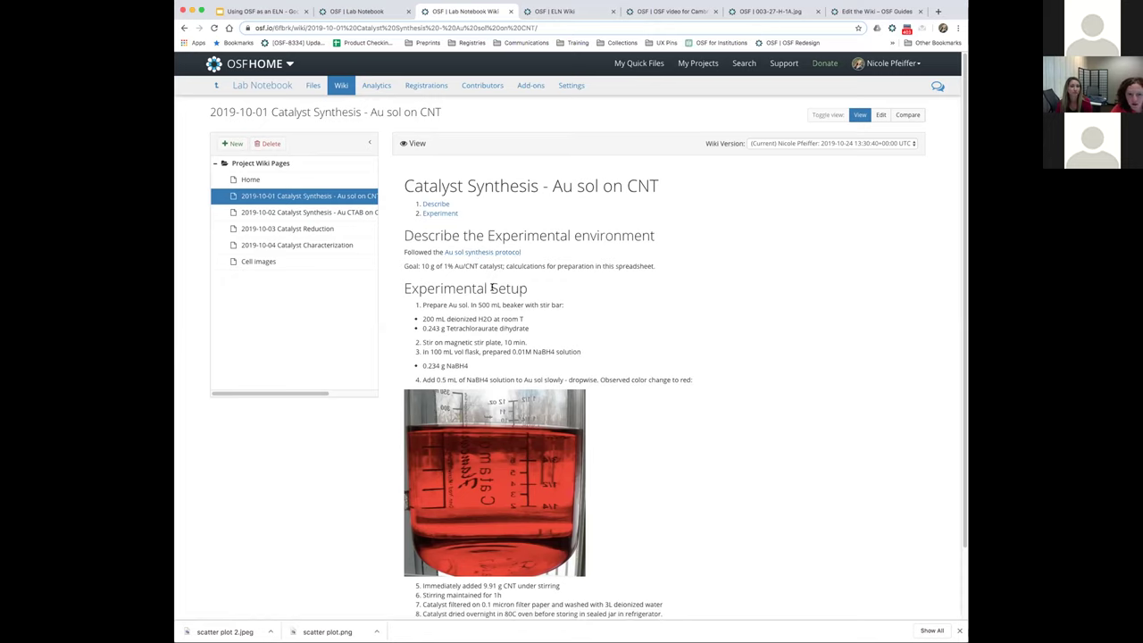
pyautogui.scroll(-3, 492, 288)
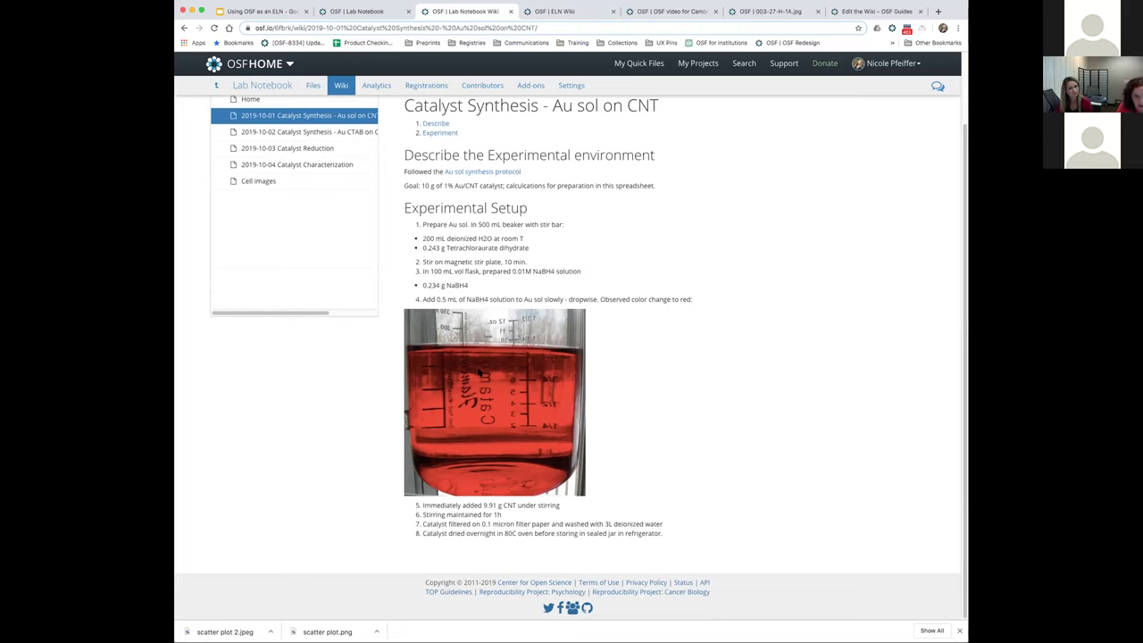
pyautogui.scroll(3, 651, 318)
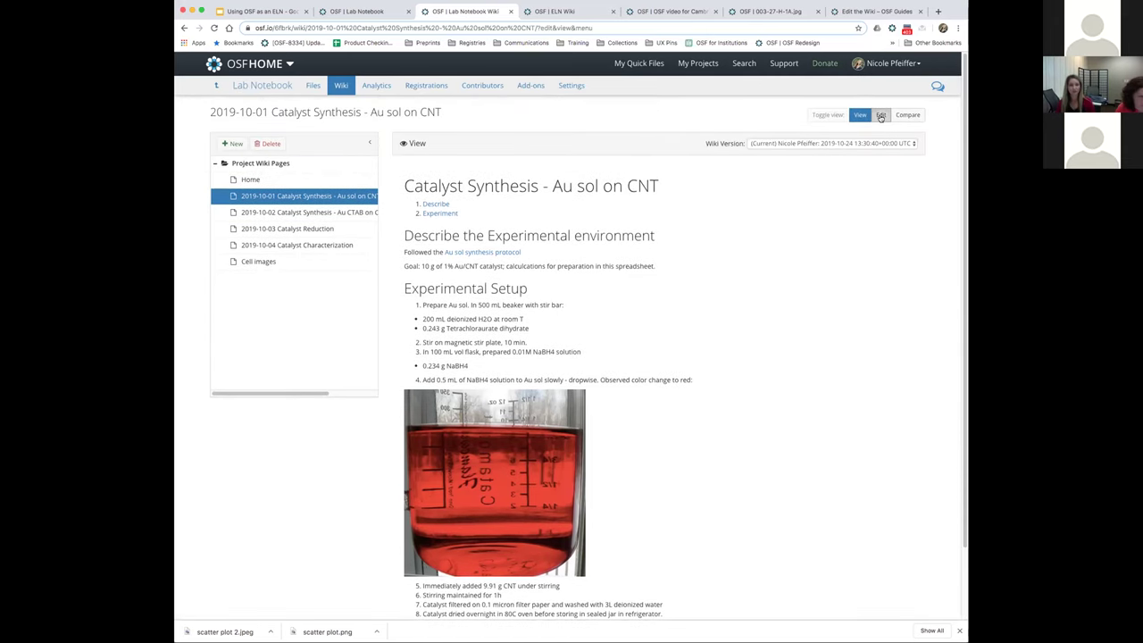
pyautogui.click(881, 116)
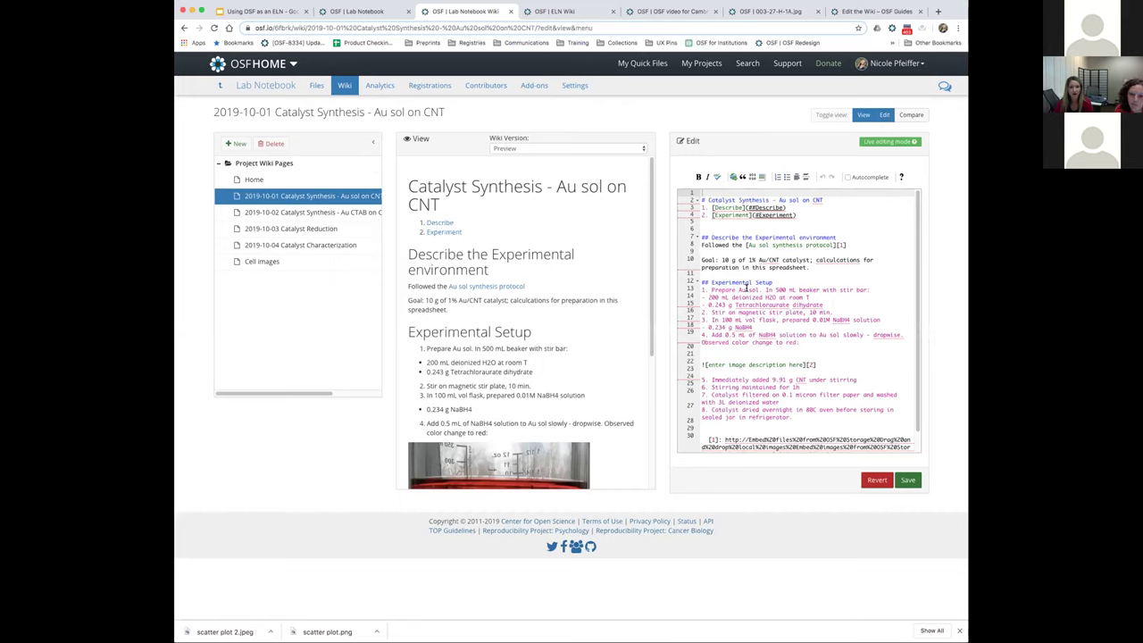
pyautogui.click(823, 365)
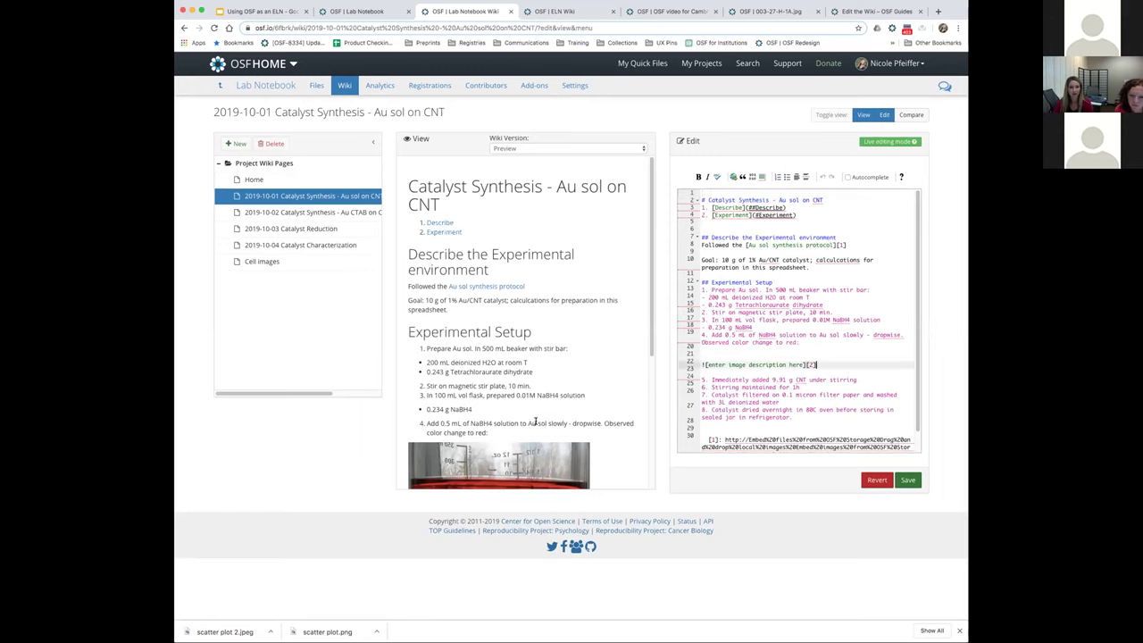
pyautogui.scroll(-4, 534, 409)
pyautogui.scroll(-1, 534, 409)
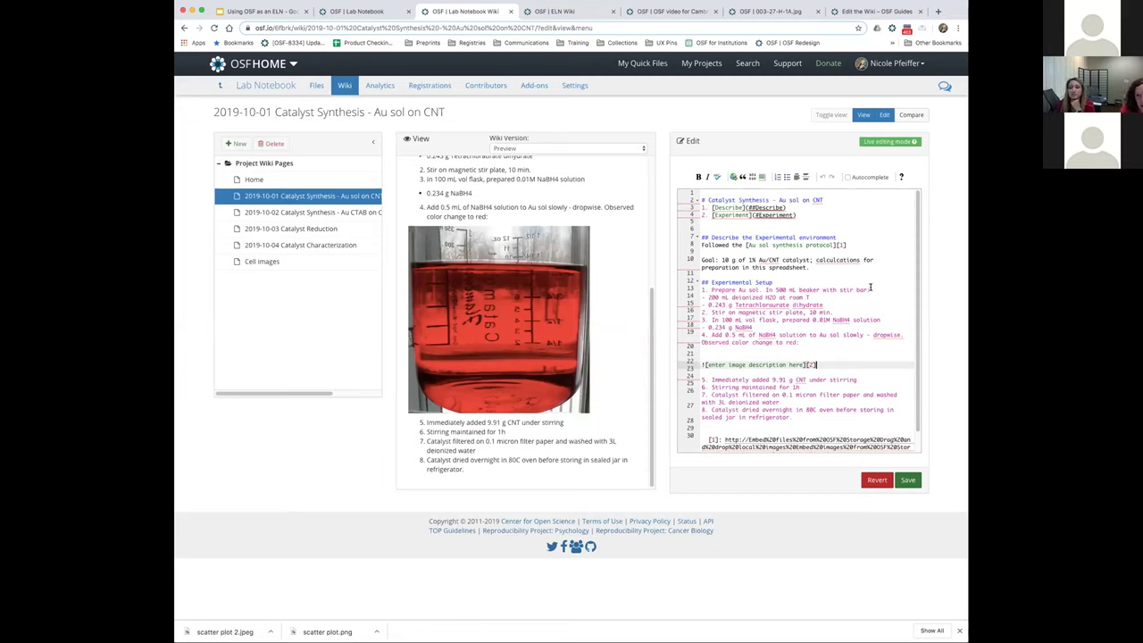
pyautogui.click(908, 480)
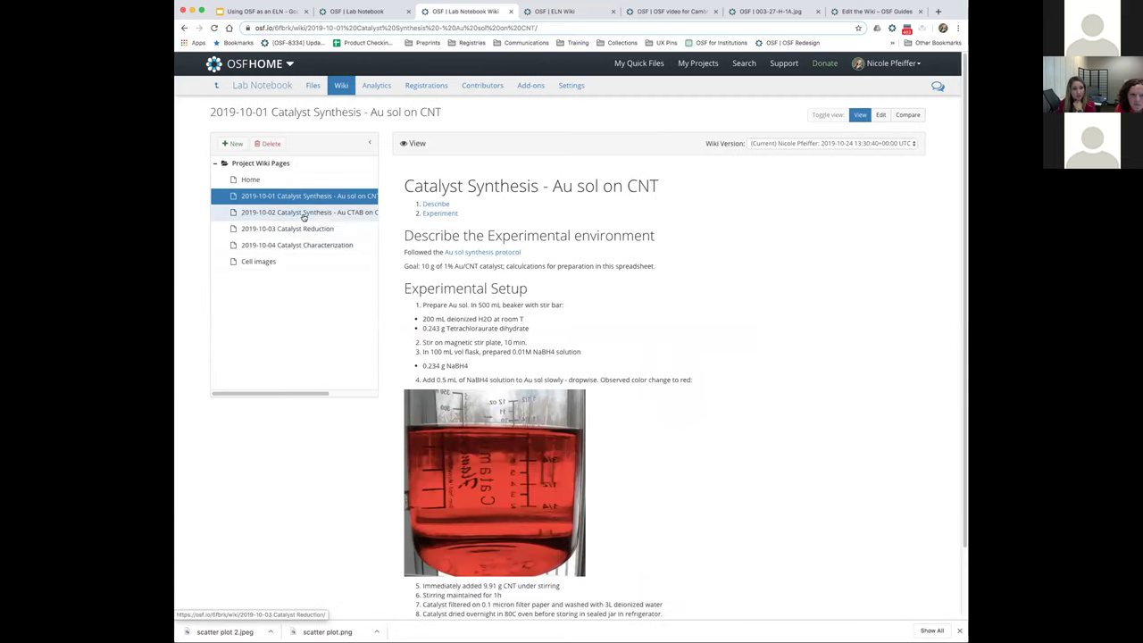
# Open the '2019-10-02 Catalyst Synthesis - Au CTAB on CNT' page and scroll to its embedded video
pyautogui.click(304, 213)
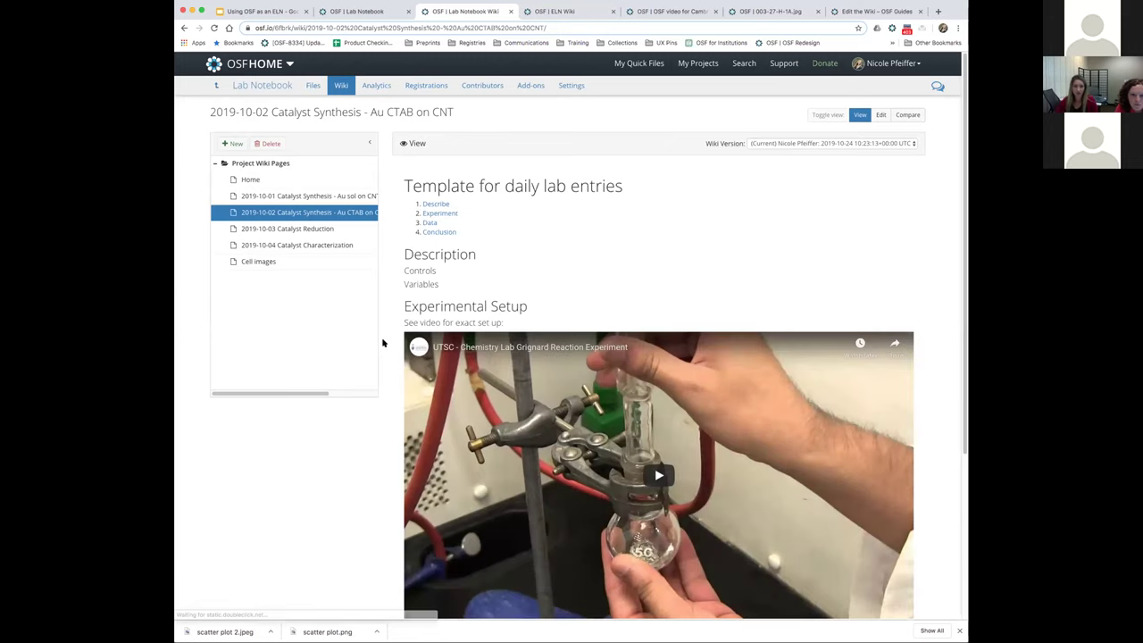
pyautogui.scroll(-2, 536, 280)
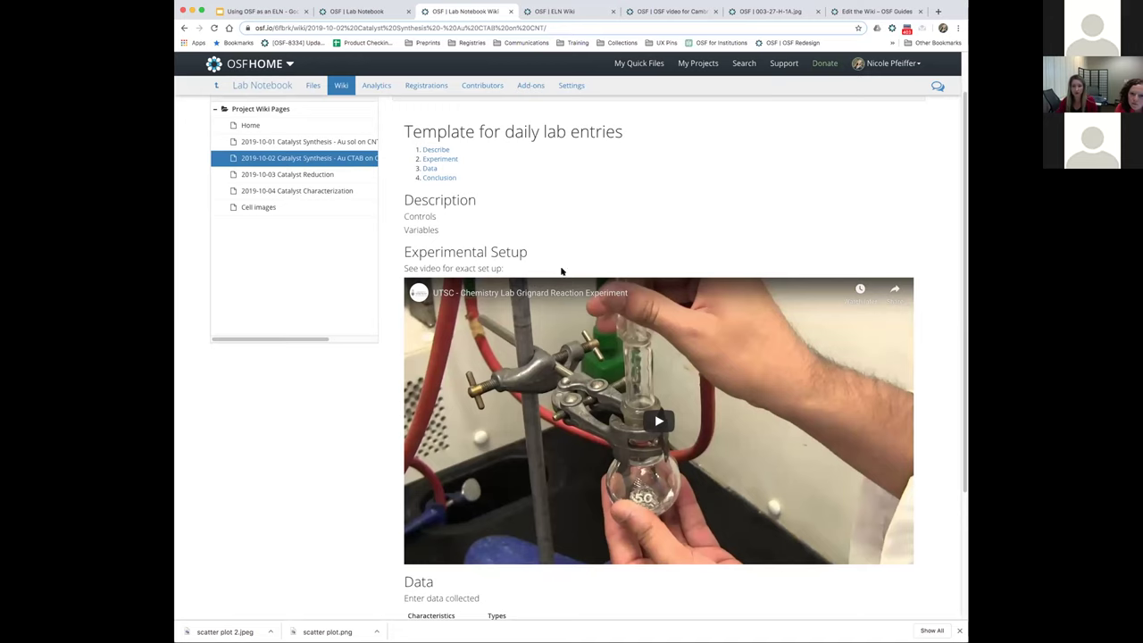
pyautogui.scroll(2, 680, 177)
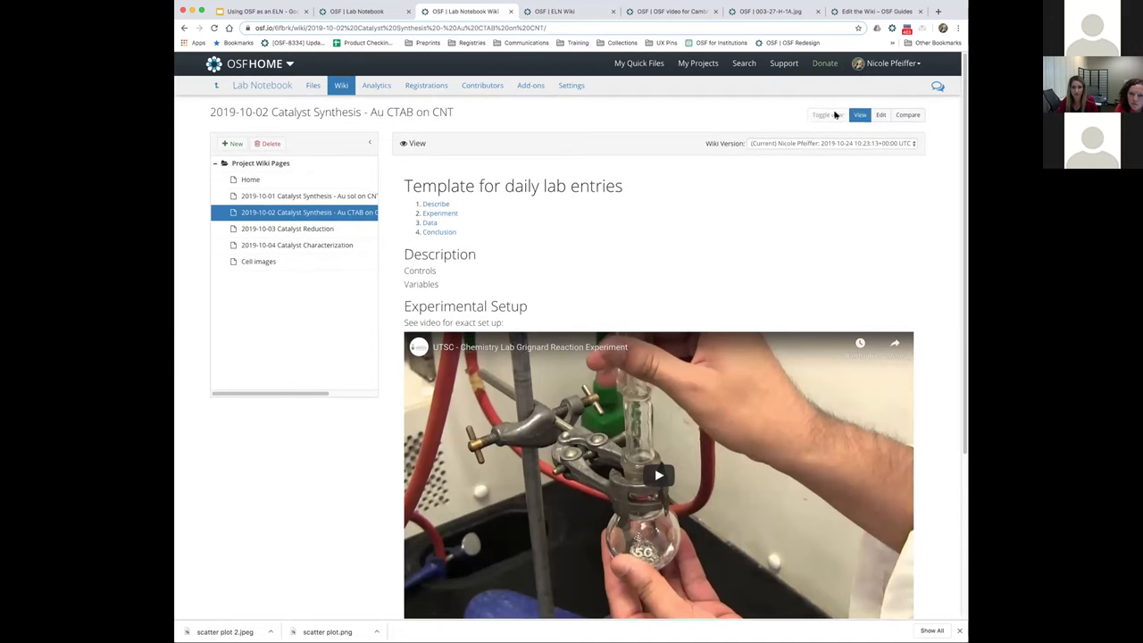
# Edit the Au CTAB on CNT page and select its line-14 YouTube embed markdown
pyautogui.click(883, 117)
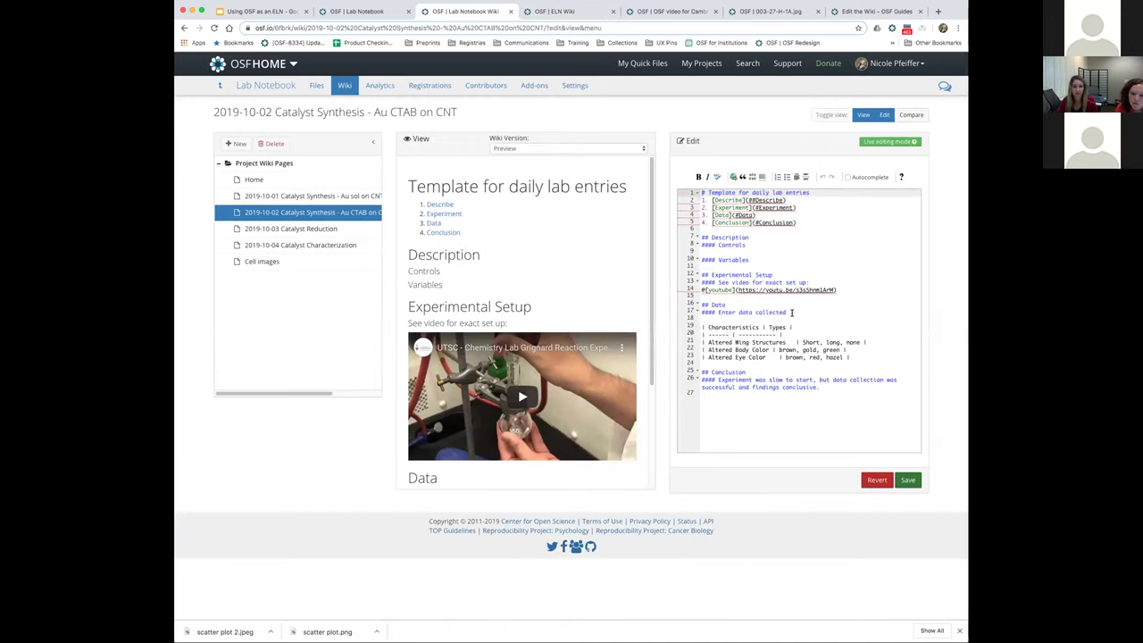
pyautogui.moveTo(701, 290); pyautogui.dragTo(834, 291)
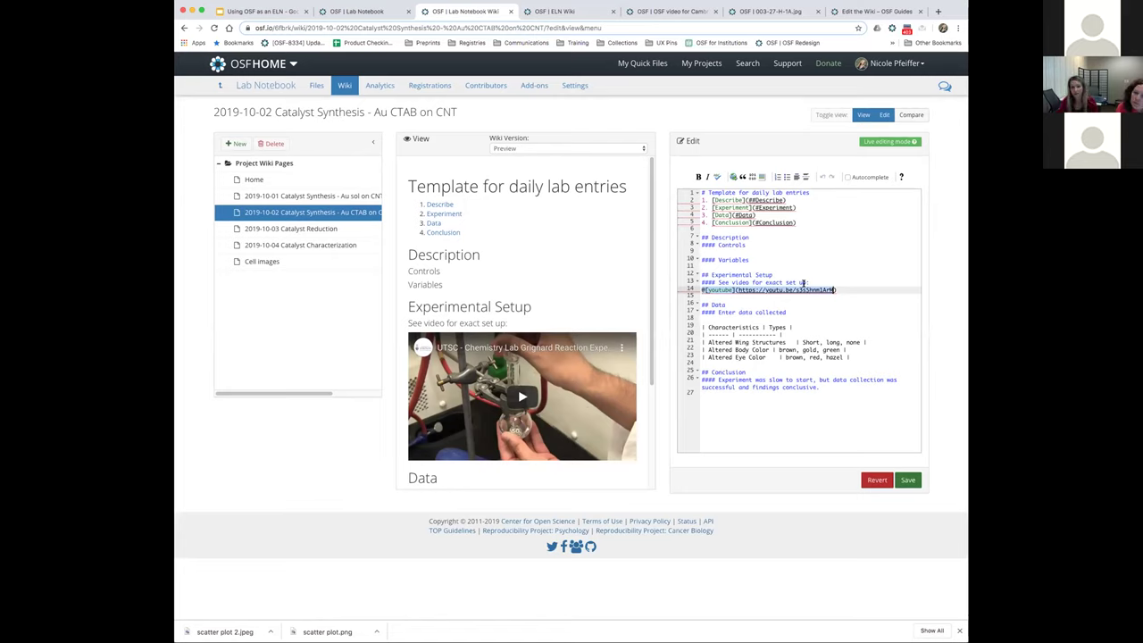
pyautogui.click(840, 312)
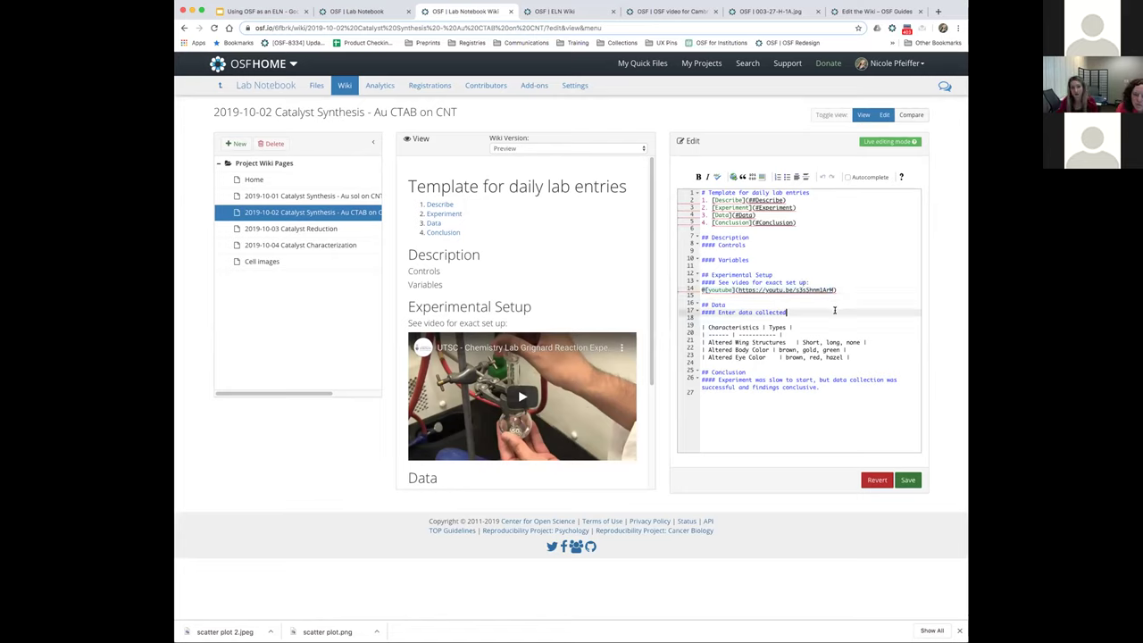
pyautogui.click(794, 297)
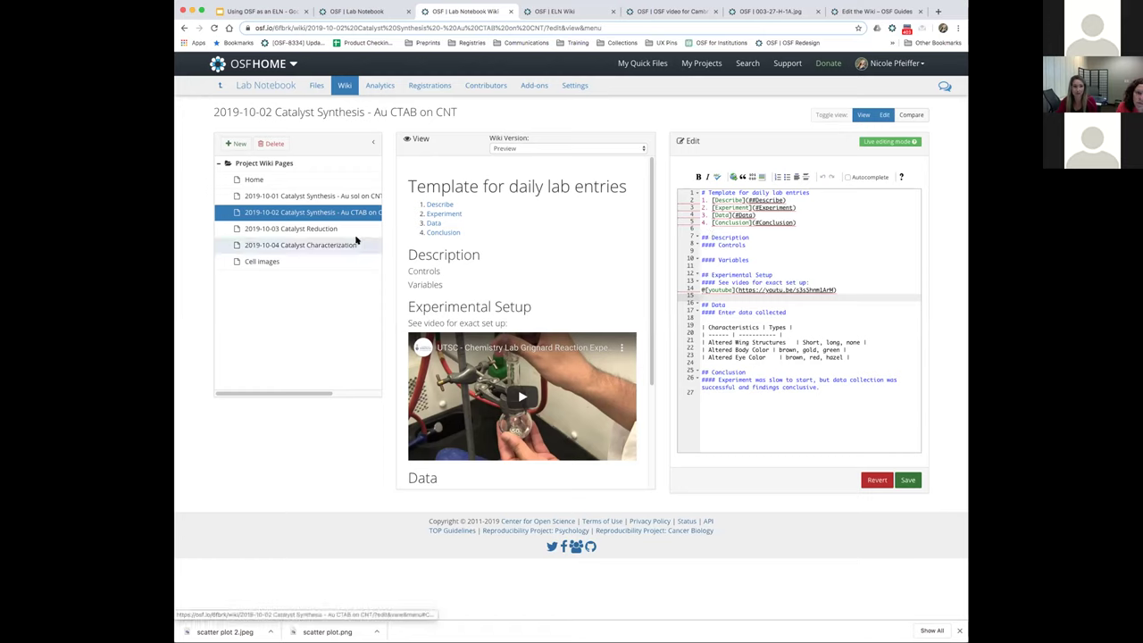
# Open 2019-10-03 Catalyst Reduction and show page thumbnails in its ANES 2012 questionnaire PDF
pyautogui.click(320, 229)
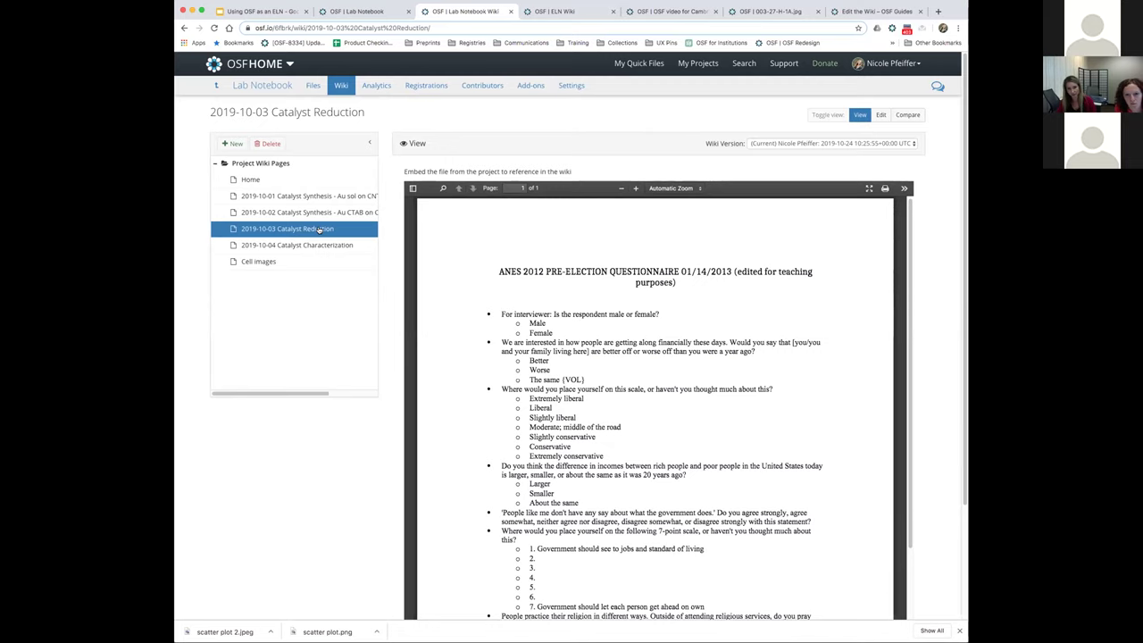
pyautogui.scroll(-2, 629, 415)
pyautogui.scroll(-5, 629, 415)
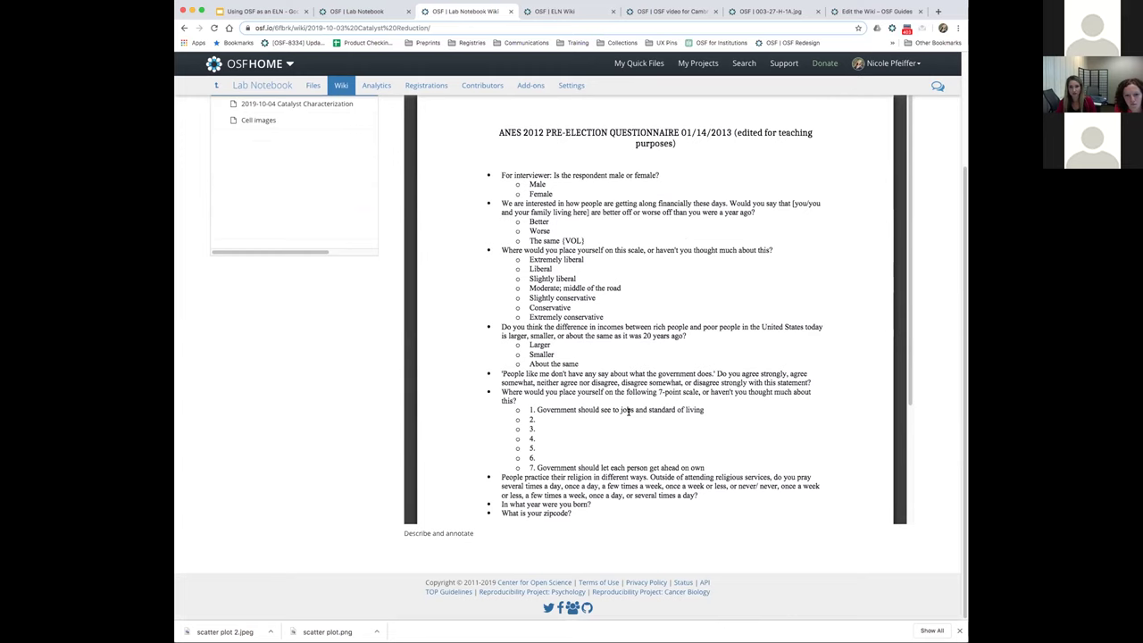
pyautogui.scroll(3, 629, 414)
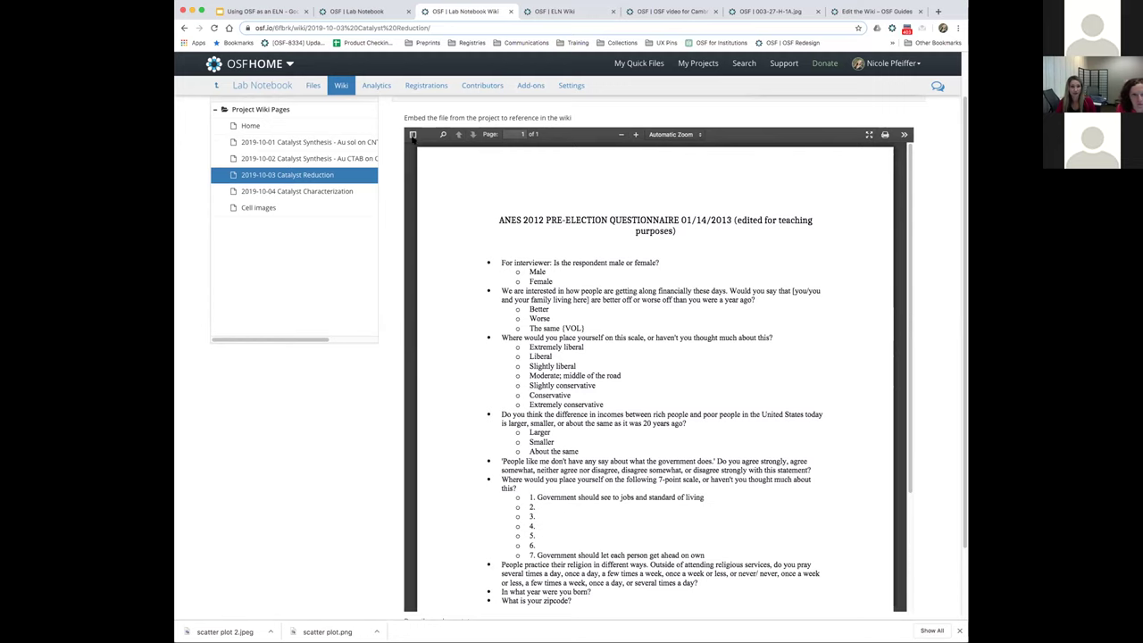
pyautogui.click(413, 135)
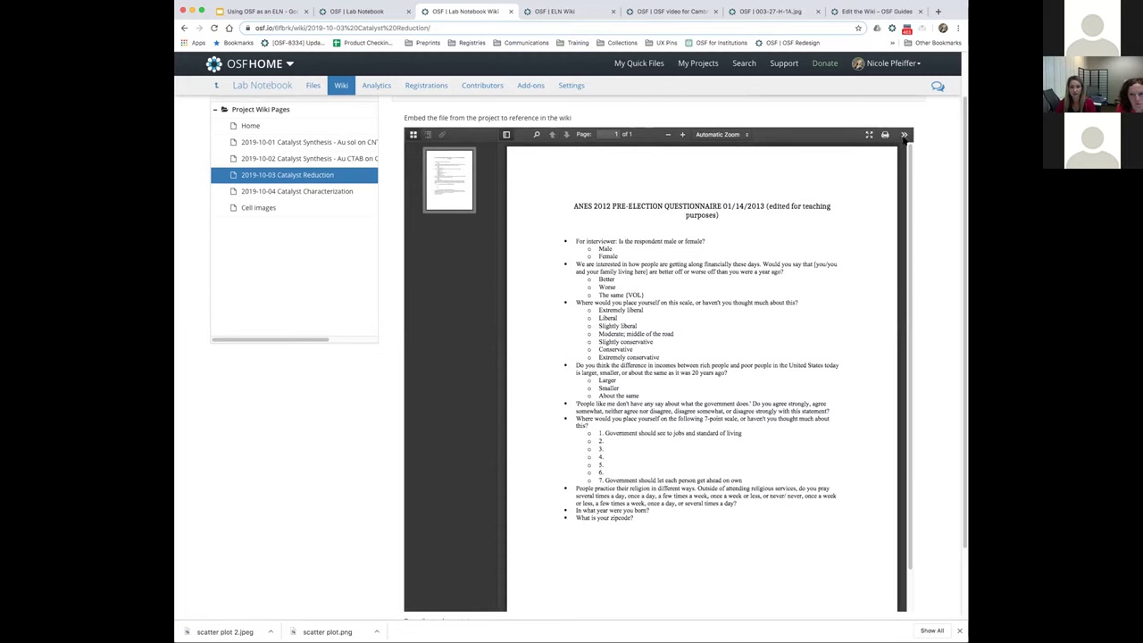
pyautogui.scroll(1, 836, 117)
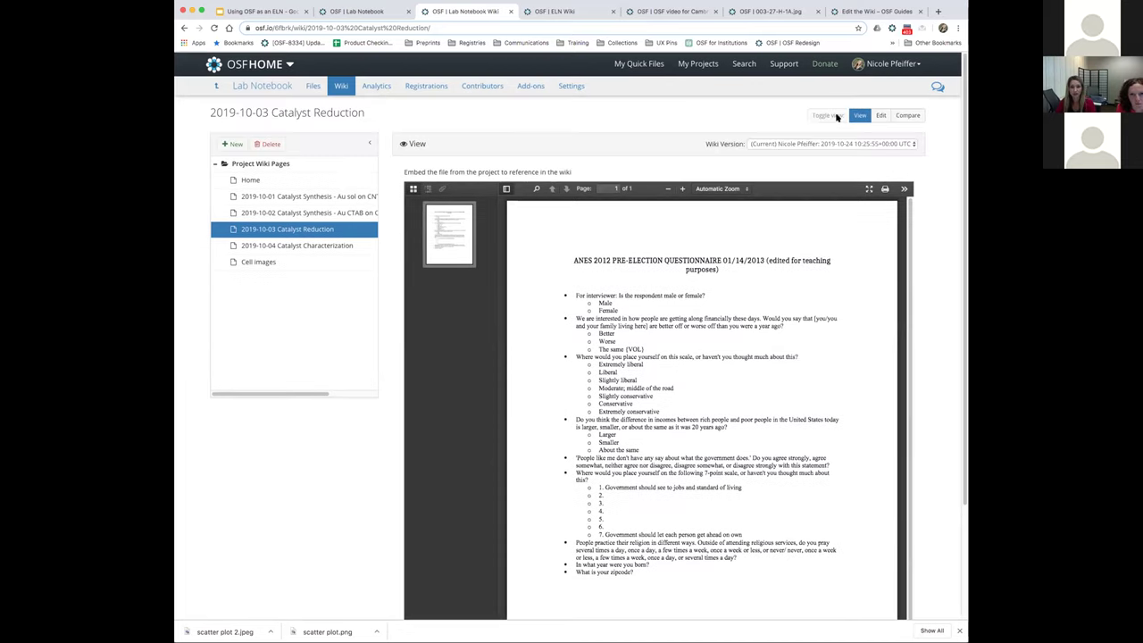
# Peek at Catalyst Reduction's markdown, then move to the 2019-10-04 Catalyst Characterization page
pyautogui.click(881, 116)
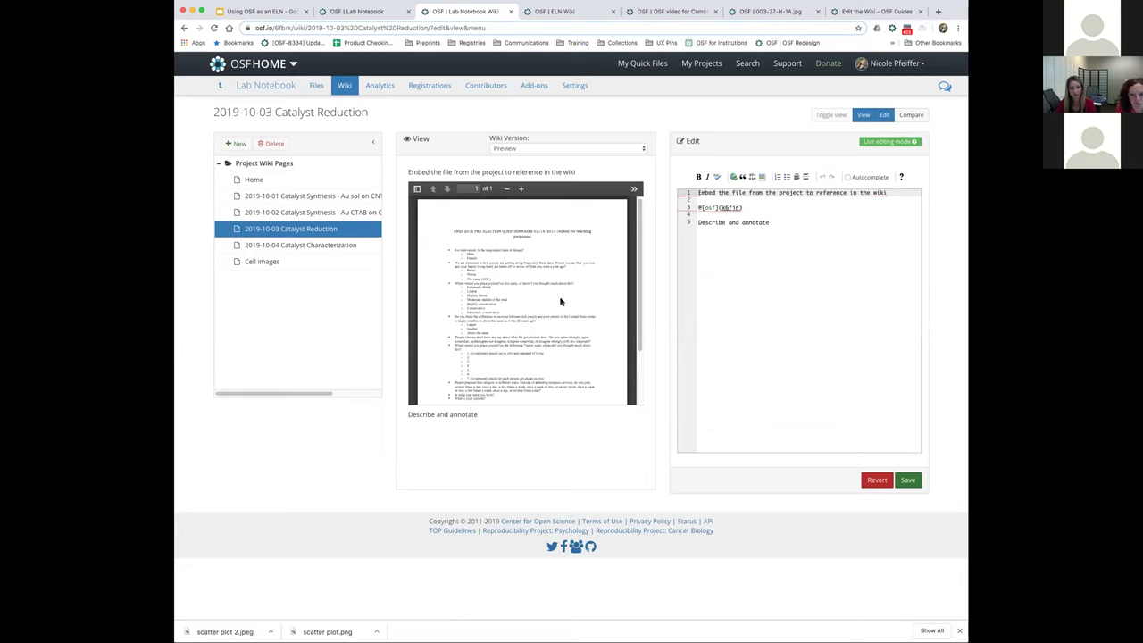
pyautogui.click(314, 246)
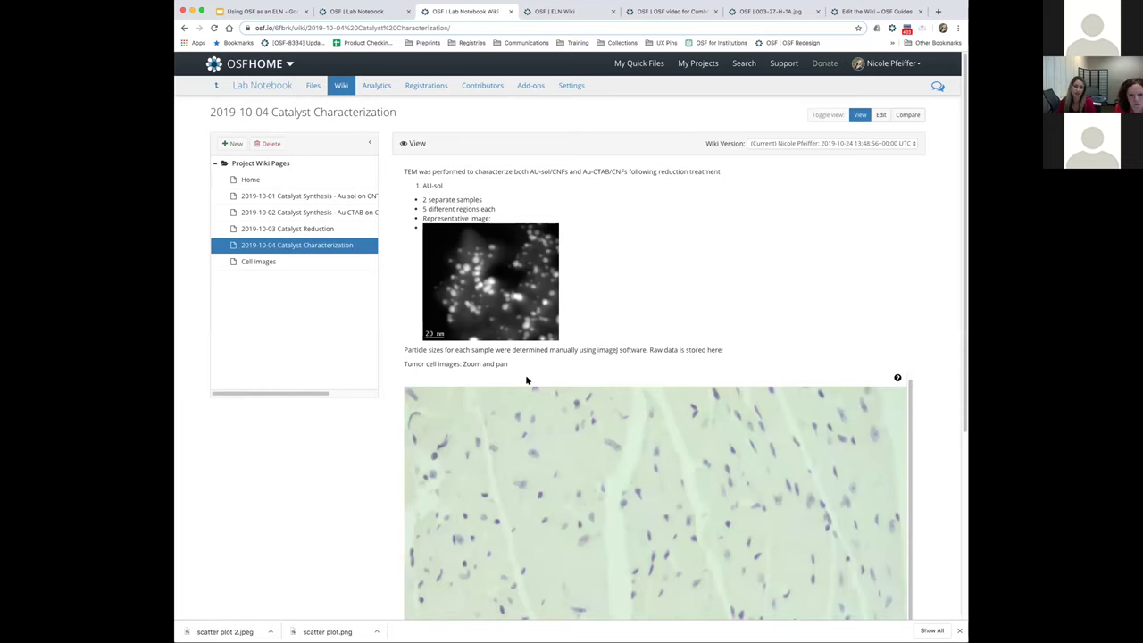
# Review the Catalyst Characterization page, then open its markdown showing the @[osf] tumor image embed
pyautogui.scroll(-2, 761, 291)
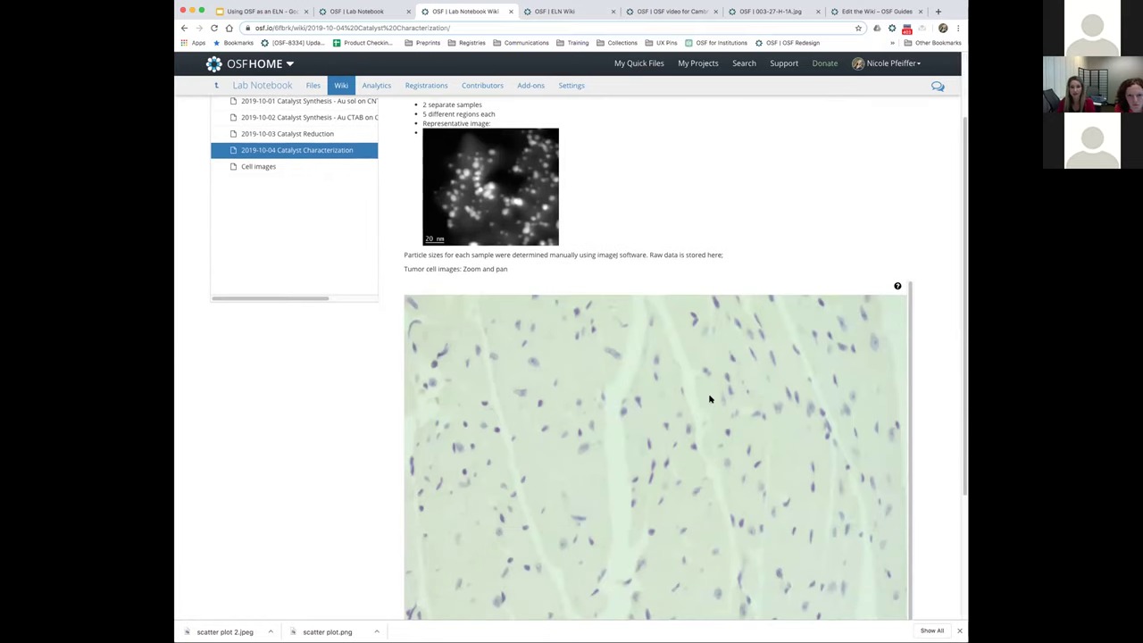
pyautogui.scroll(2, 771, 244)
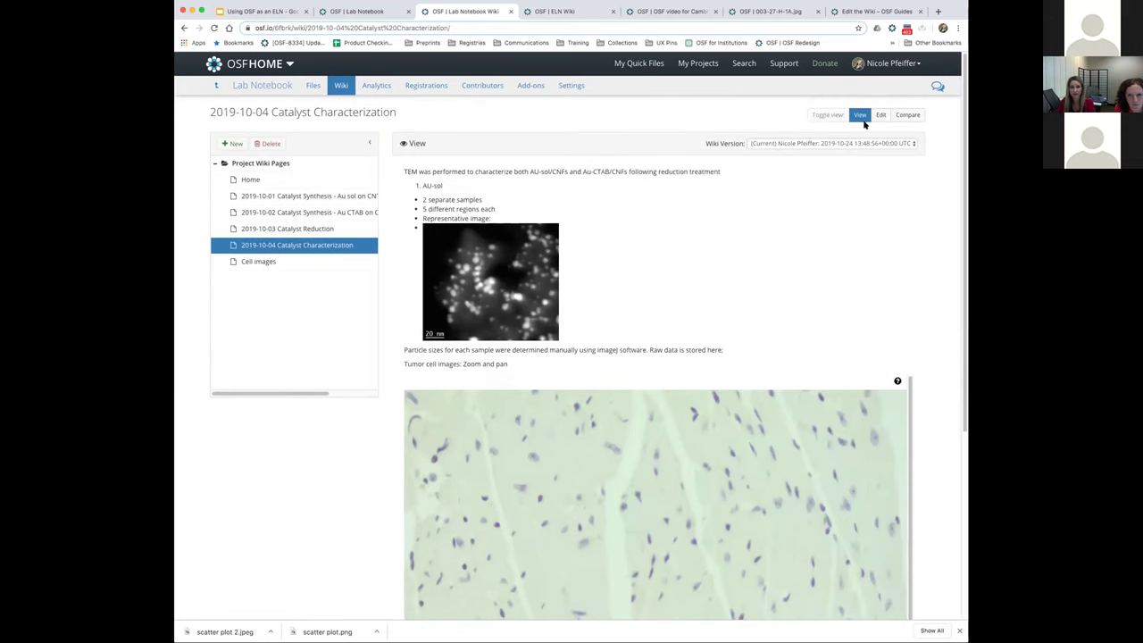
pyautogui.click(879, 115)
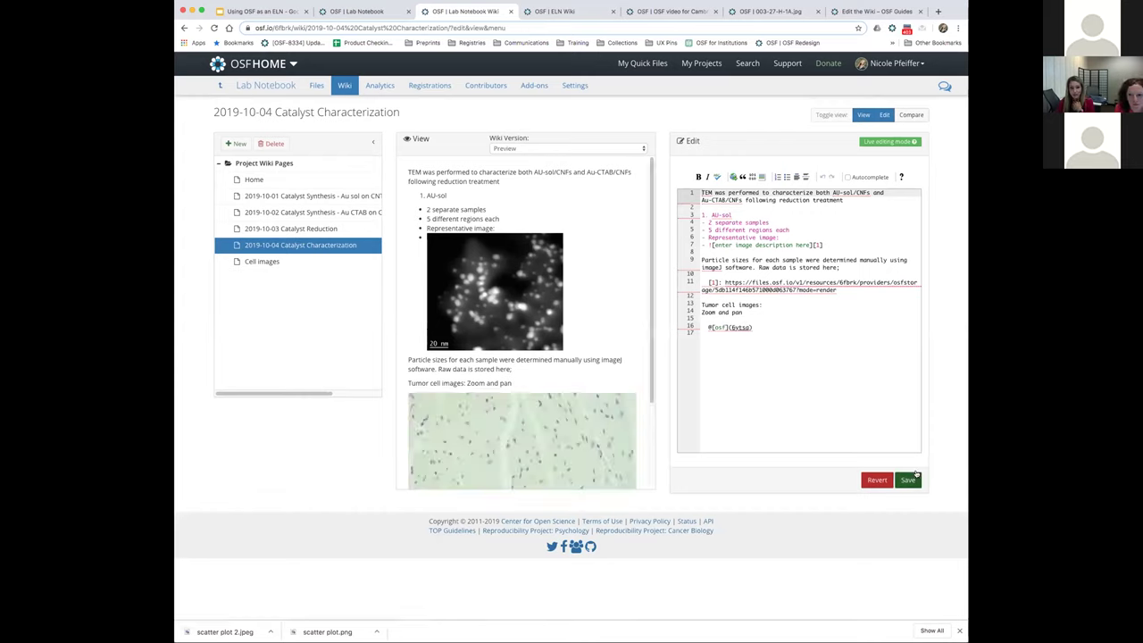
# Save the Catalyst Characterization wiki to return to its rendered view
pyautogui.click(917, 476)
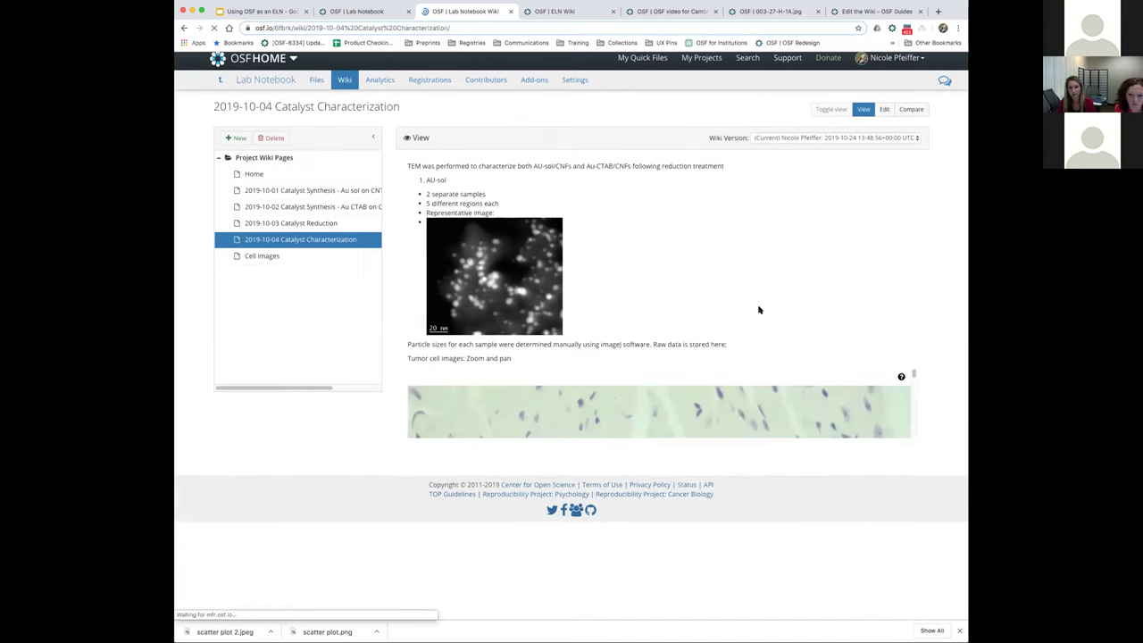
# Zoom into the tumor cell image below the TEM image and ImageJ particle-size note
pyautogui.scroll(-2, 871, 360)
pyautogui.scroll(-4, 870, 359)
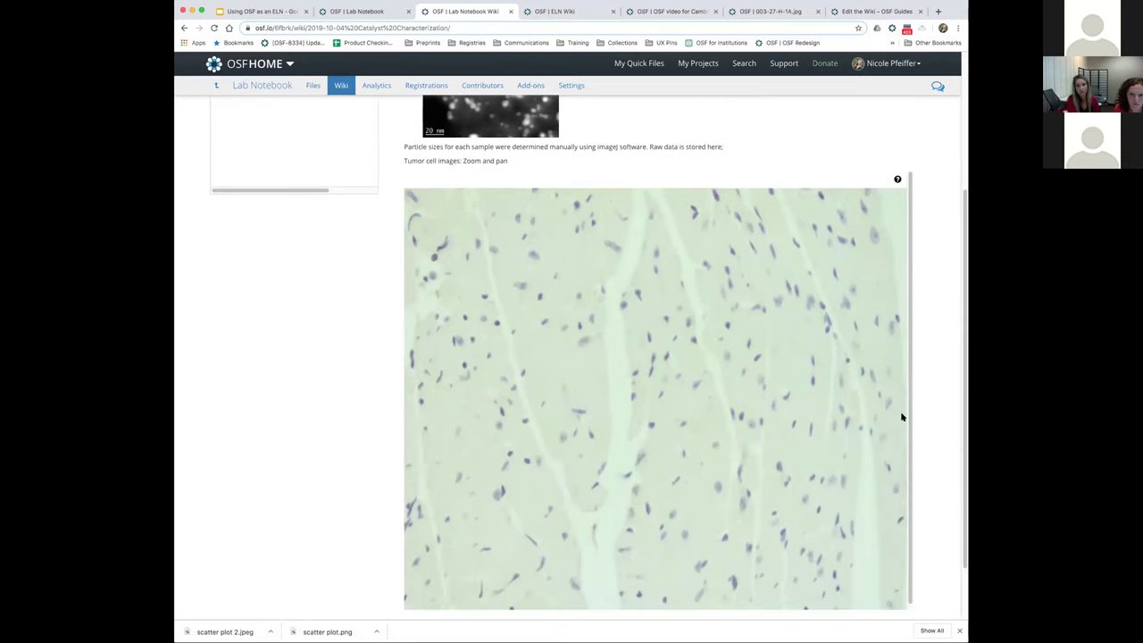
pyautogui.moveTo(896, 179)
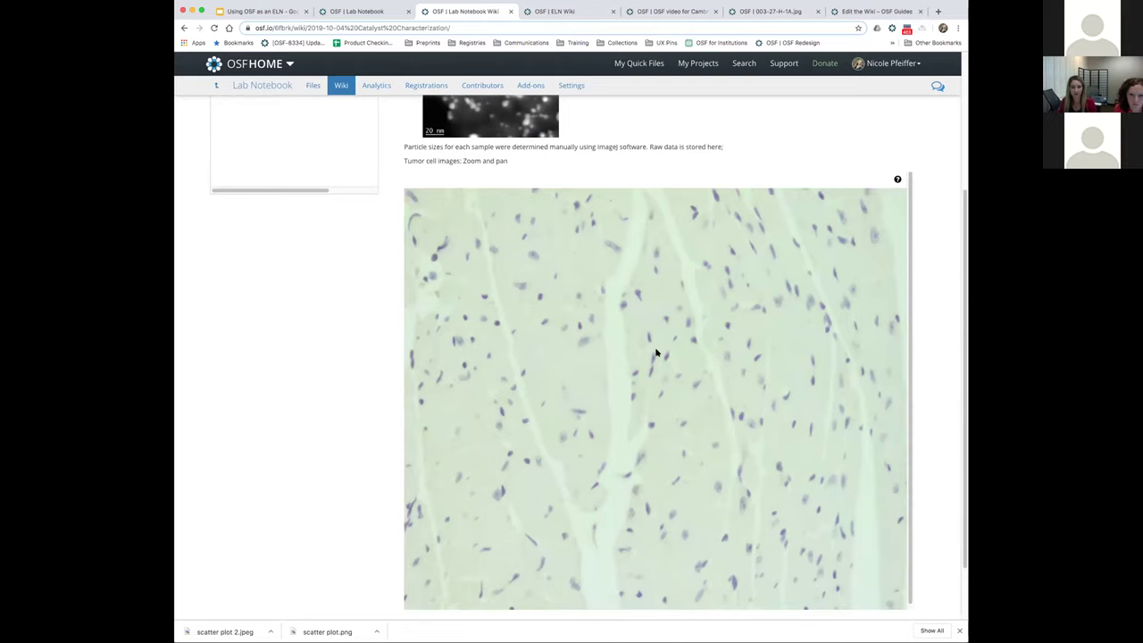
pyautogui.scroll(3, 655, 353)
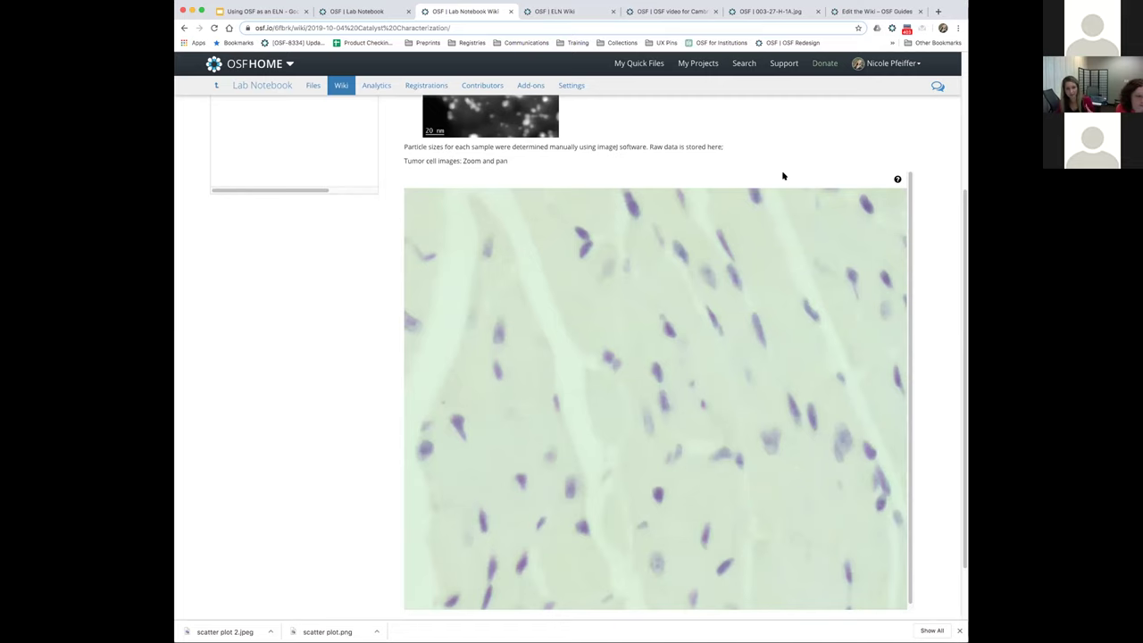
pyautogui.scroll(3, 791, 174)
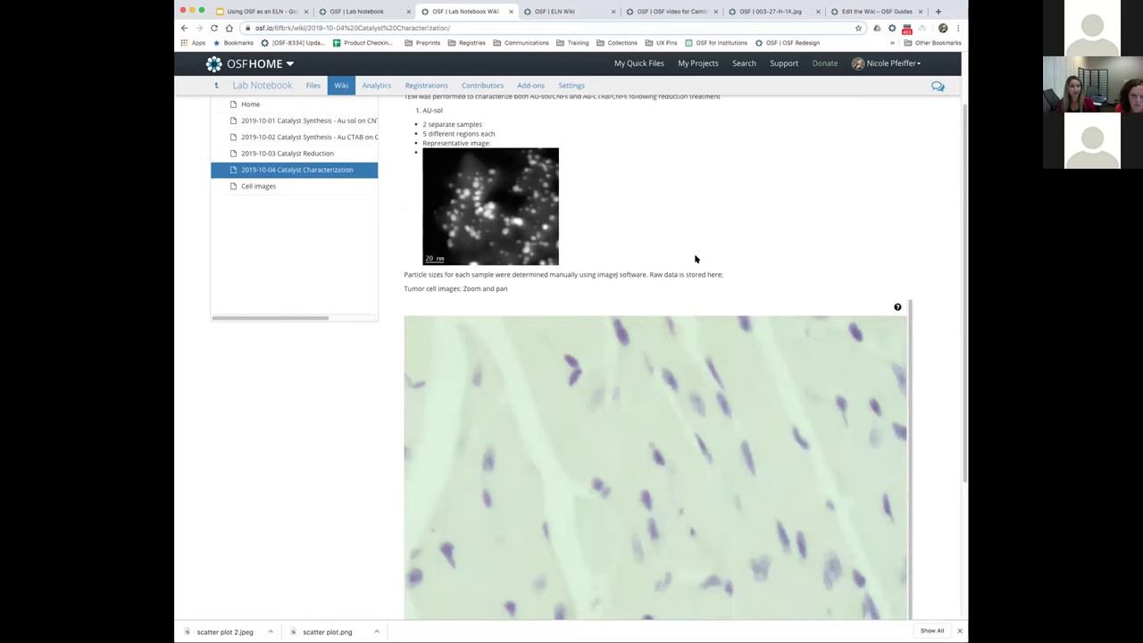
pyautogui.scroll(2, 696, 259)
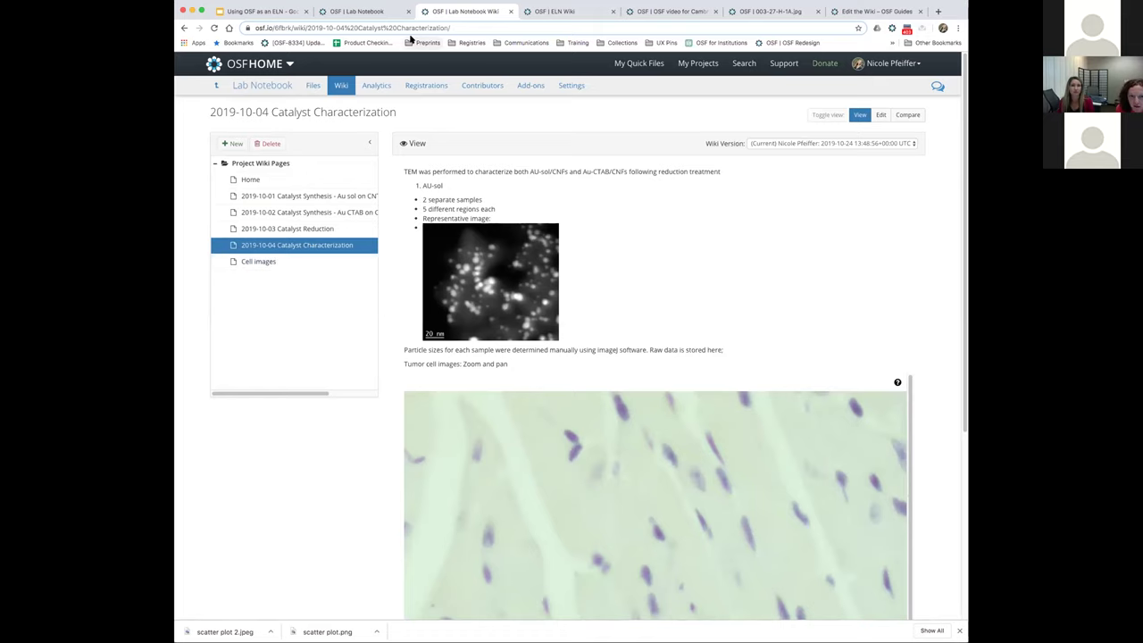
# Inspect the 003-27-H-1A.jpg file page's short id, then return to the Lab Notebook overview
pyautogui.click(770, 13)
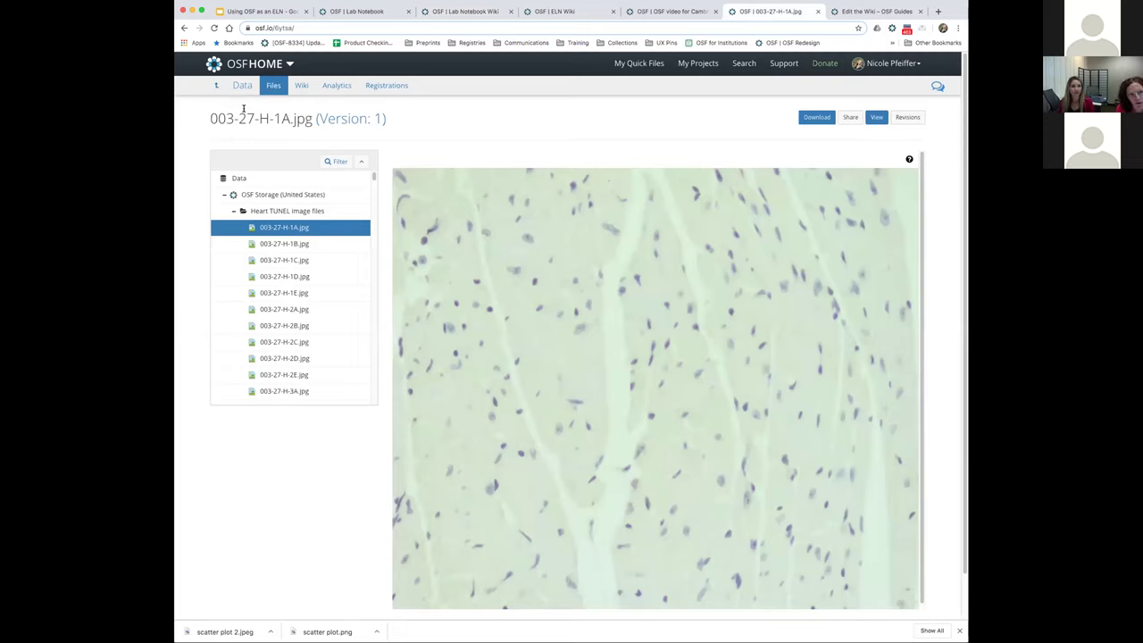
pyautogui.moveTo(294, 27)
pyautogui.mouseDown()
pyautogui.moveTo(276, 28)
pyautogui.moveTo(309, 27)
pyautogui.mouseUp()
pyautogui.click(301, 27)
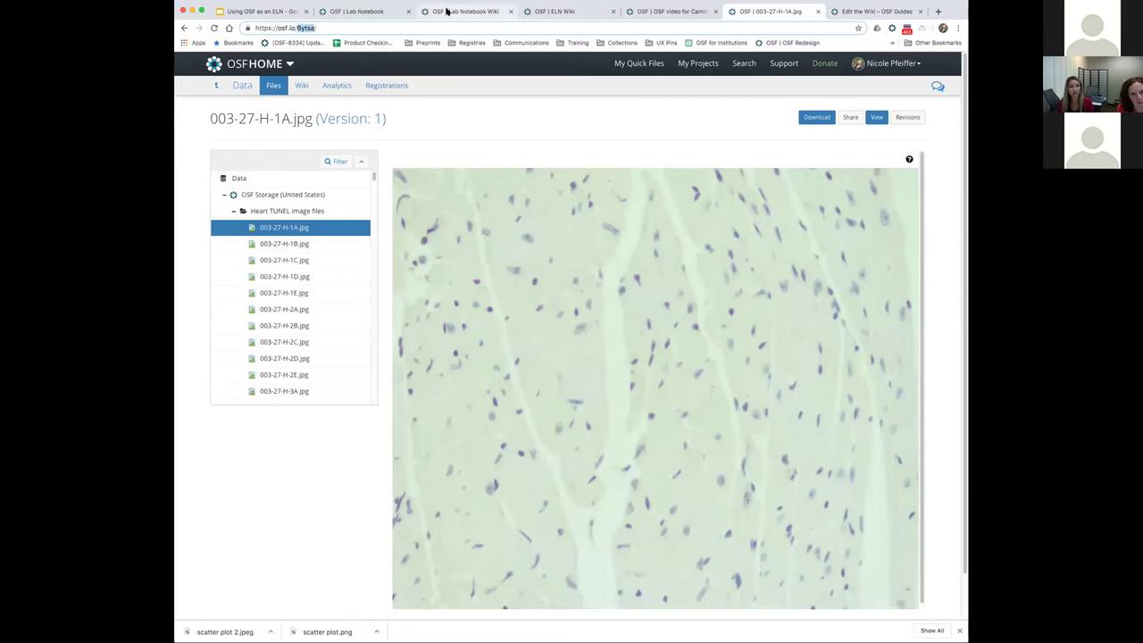
pyautogui.click(366, 12)
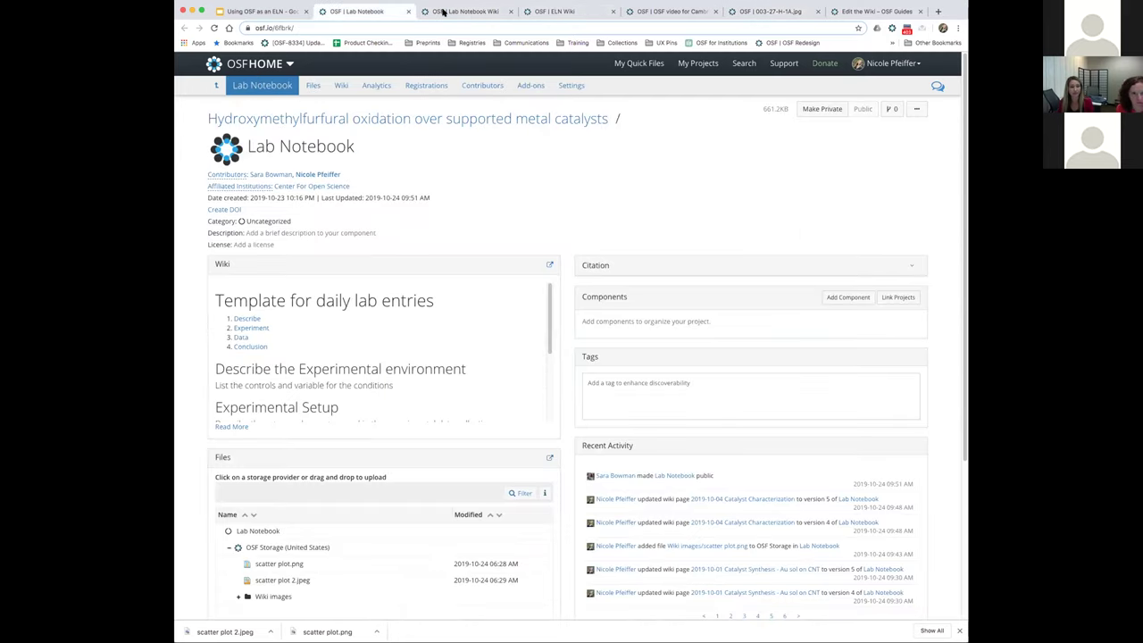
# Return to the Lab Notebook overview with its scatter plot files, then switch to the ELN Demo slides
pyautogui.click(442, 12)
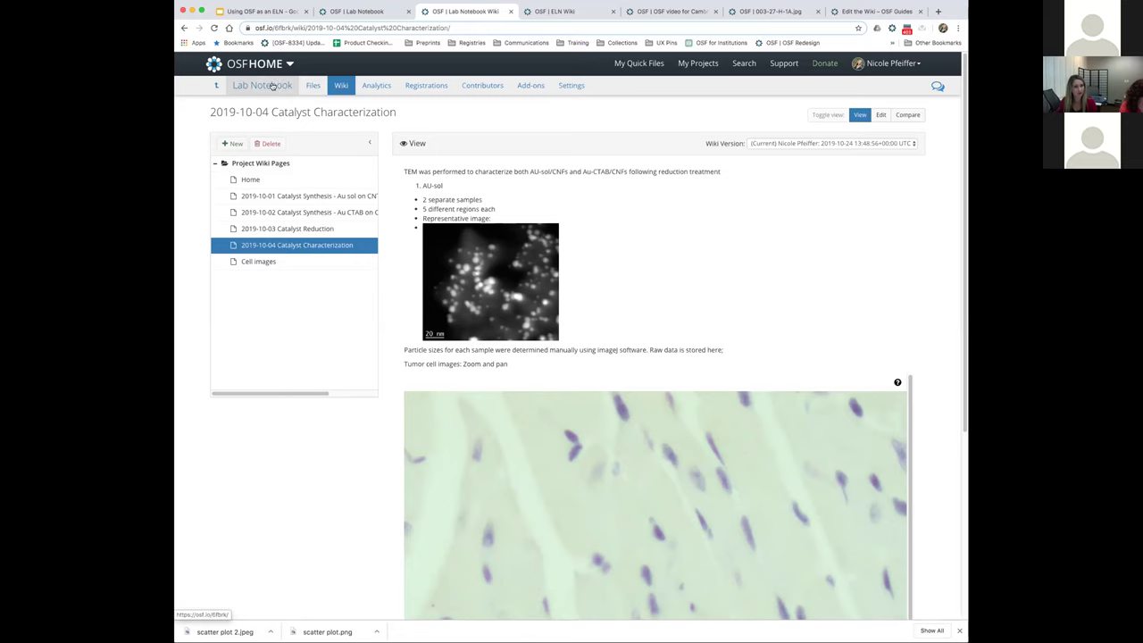
pyautogui.click(272, 85)
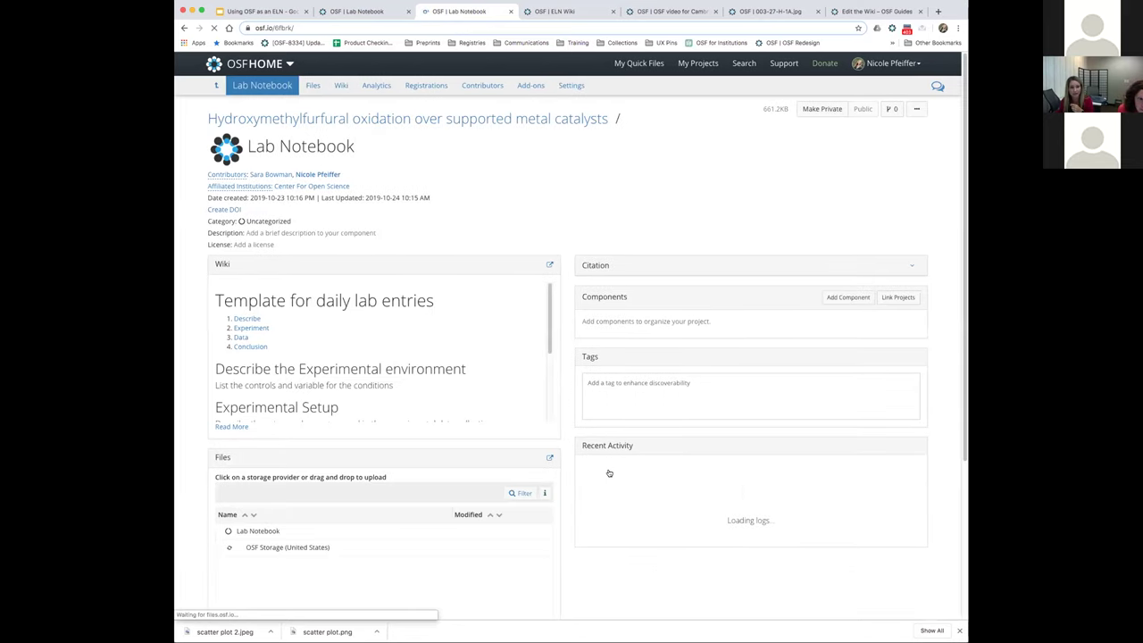
pyautogui.scroll(-2, 609, 474)
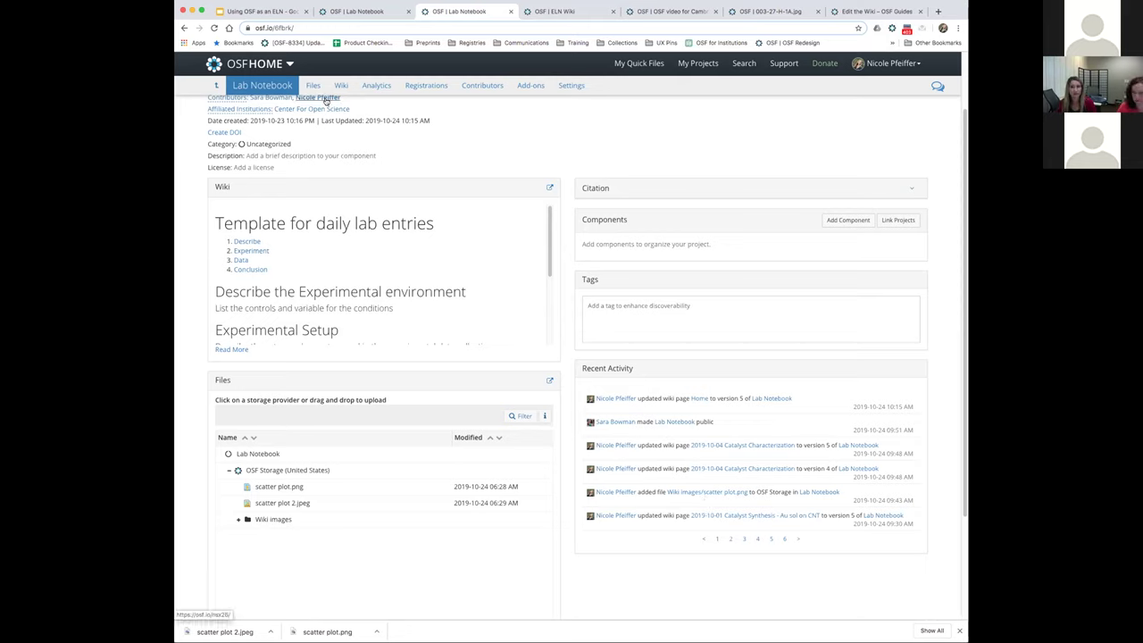
pyautogui.click(251, 11)
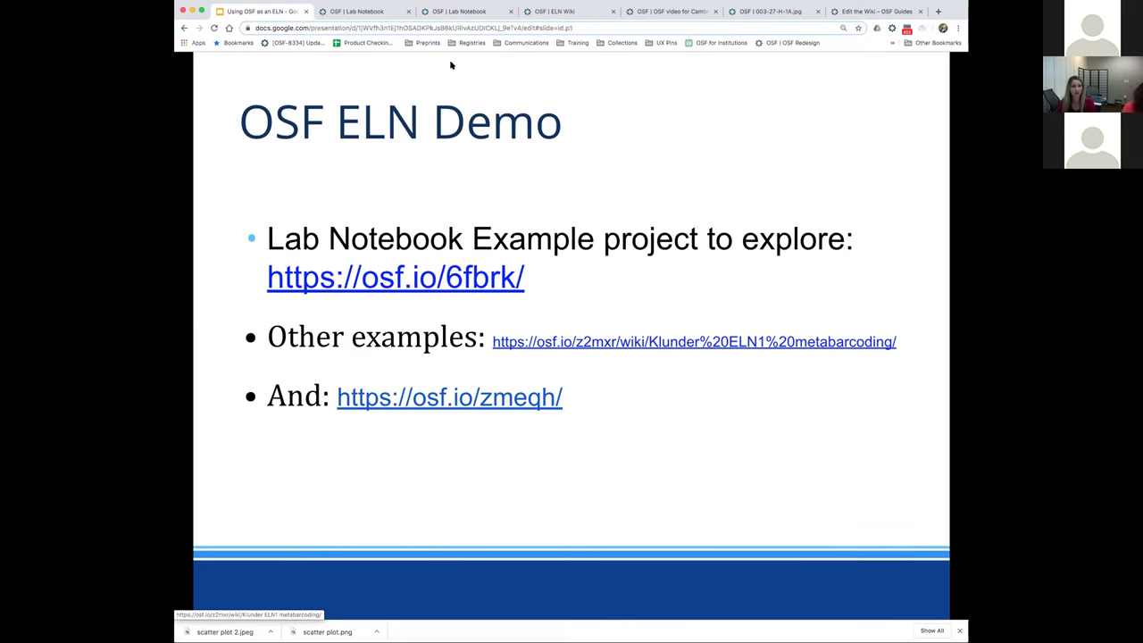
# Go back from the OSF ELN Demo slides to the Lab Notebook project page
pyautogui.click(373, 12)
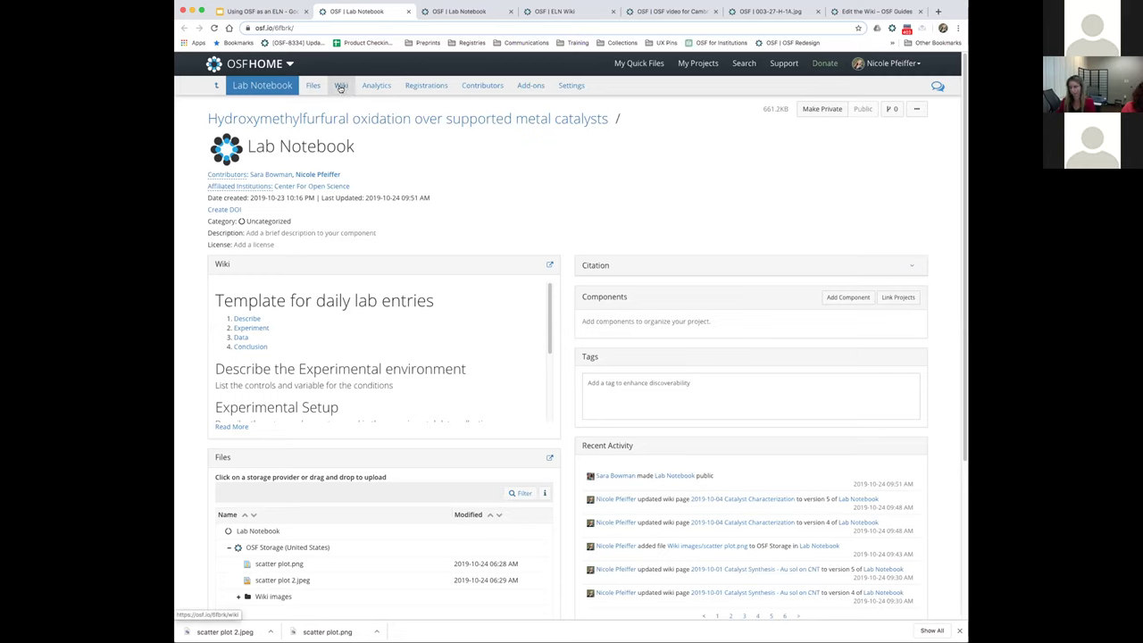
# Collapse Heart TUNEL files, open 003-27-PT-TUNELx40-1.1.jpg from Prostate tumor, and select its short id
pyautogui.click(340, 87)
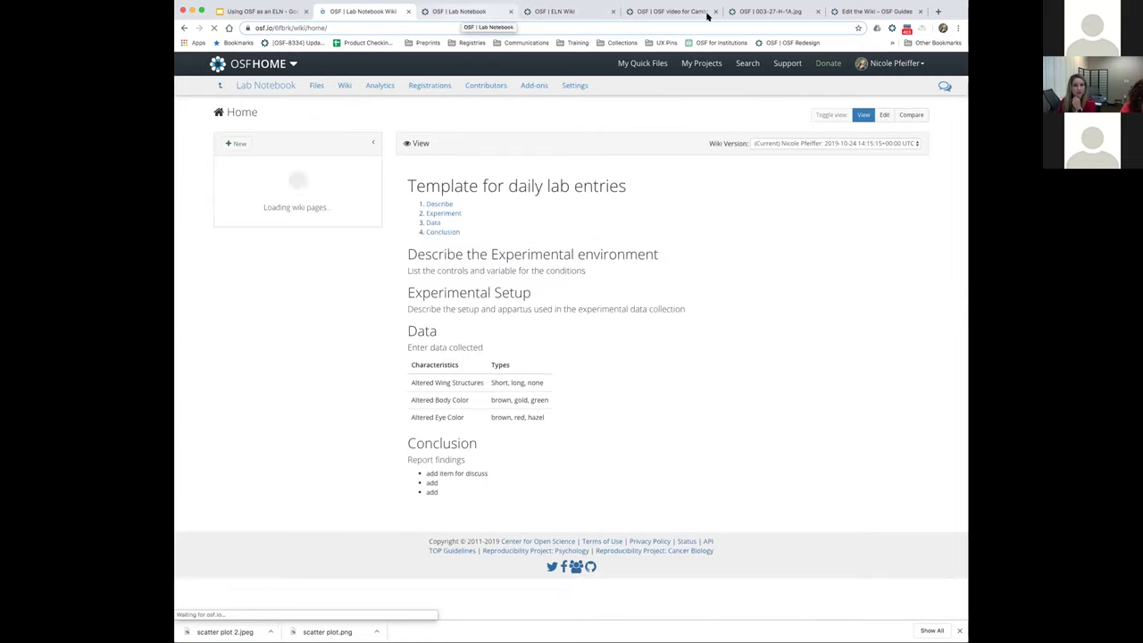
pyautogui.click(764, 11)
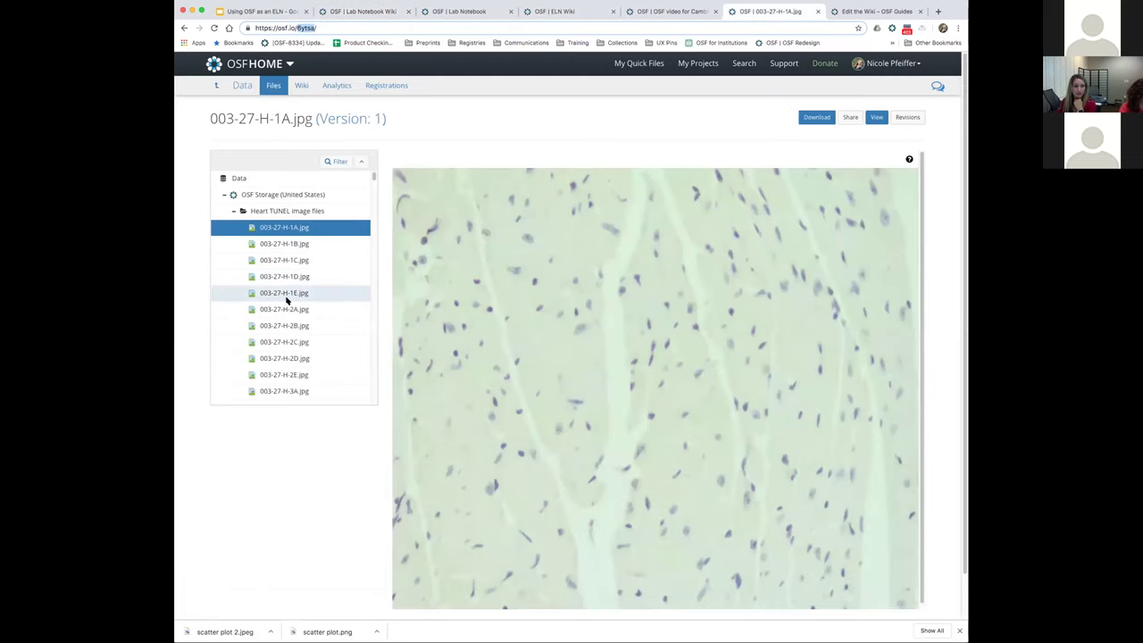
pyautogui.scroll(-10, 287, 301)
pyautogui.scroll(10, 286, 301)
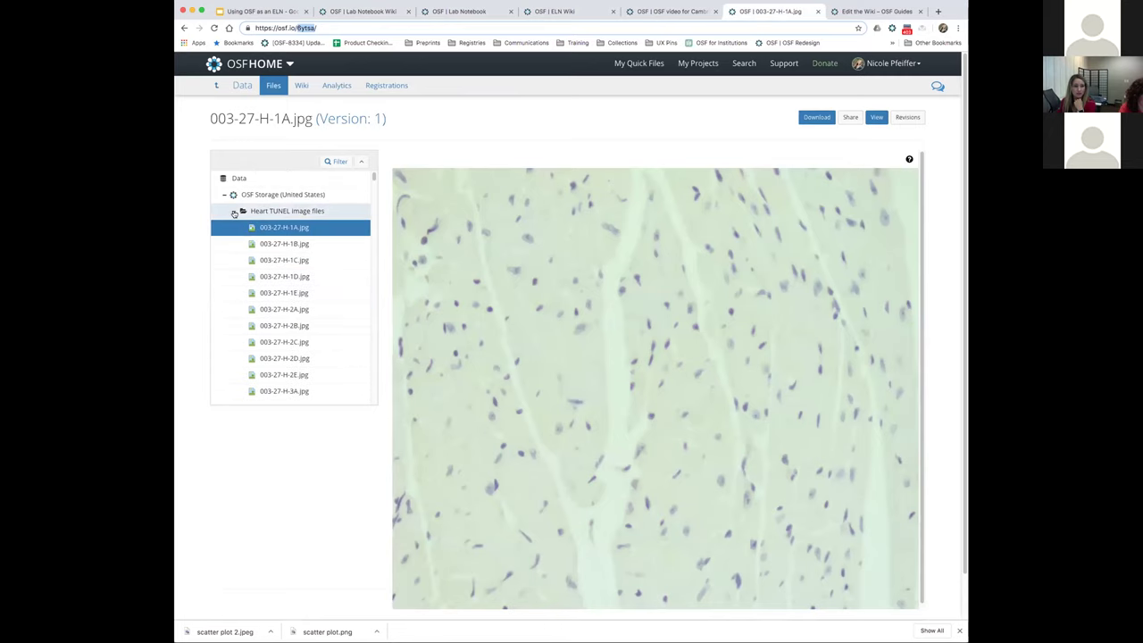
pyautogui.click(234, 213)
pyautogui.click(234, 228)
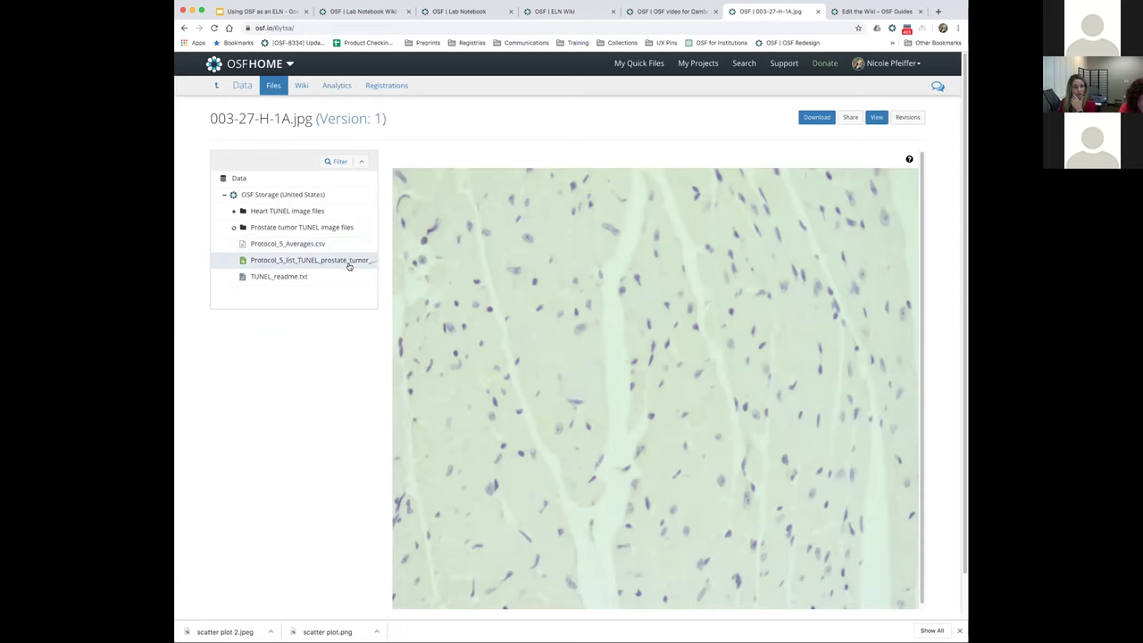
pyautogui.click(294, 245)
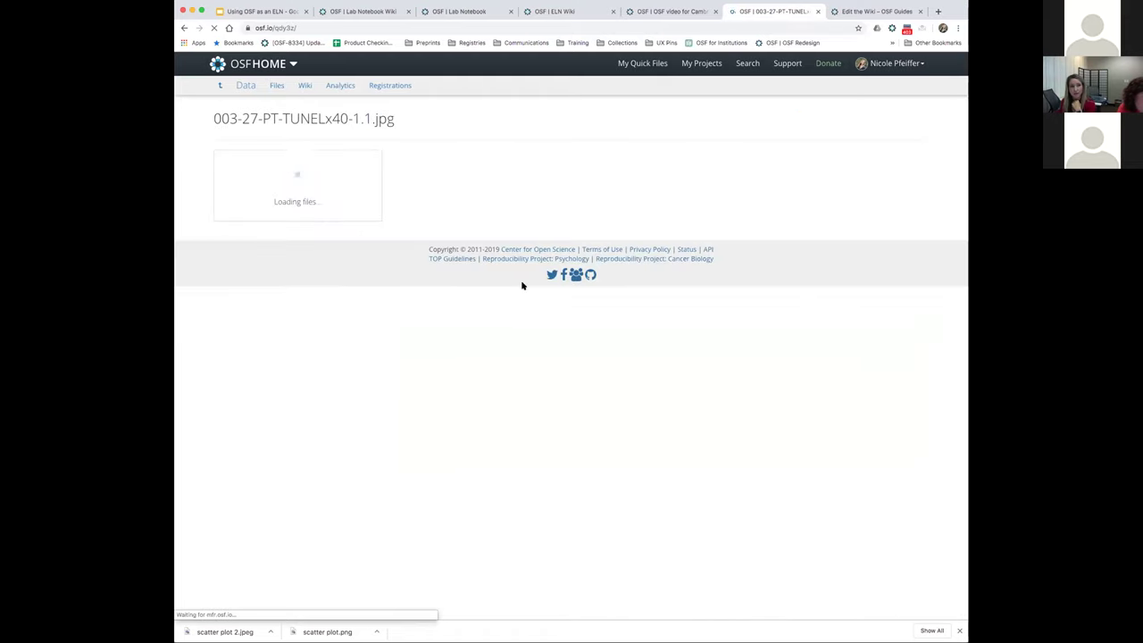
pyautogui.doubleClick(299, 28)
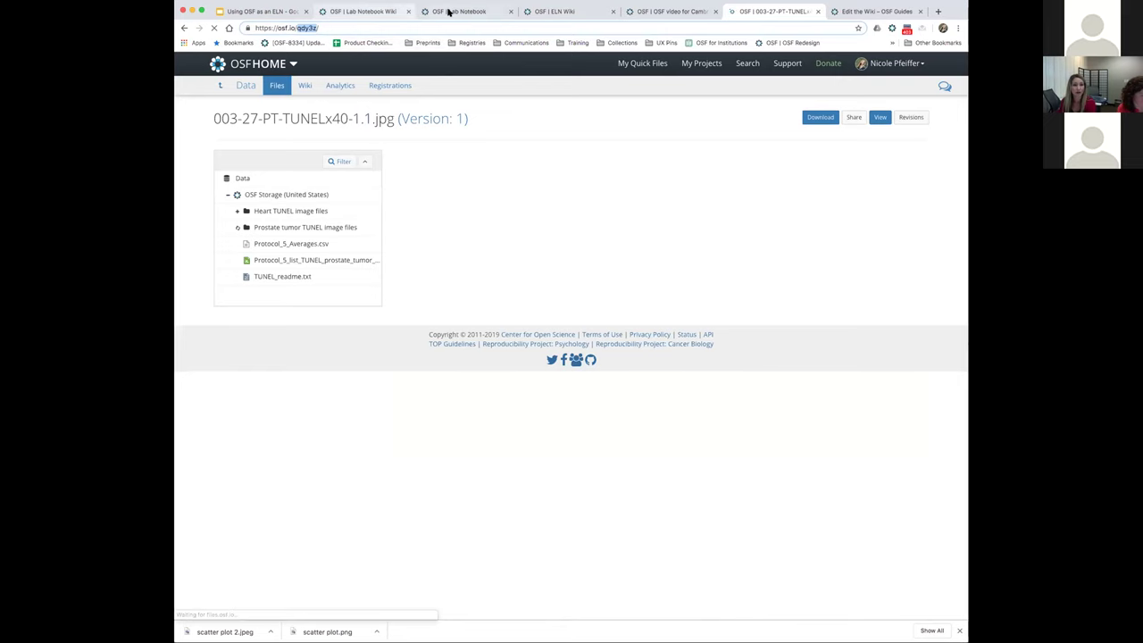
# Go back to the Lab Notebook wiki and edit the '2019-10-04 Catalyst Characterization' page
pyautogui.click(365, 11)
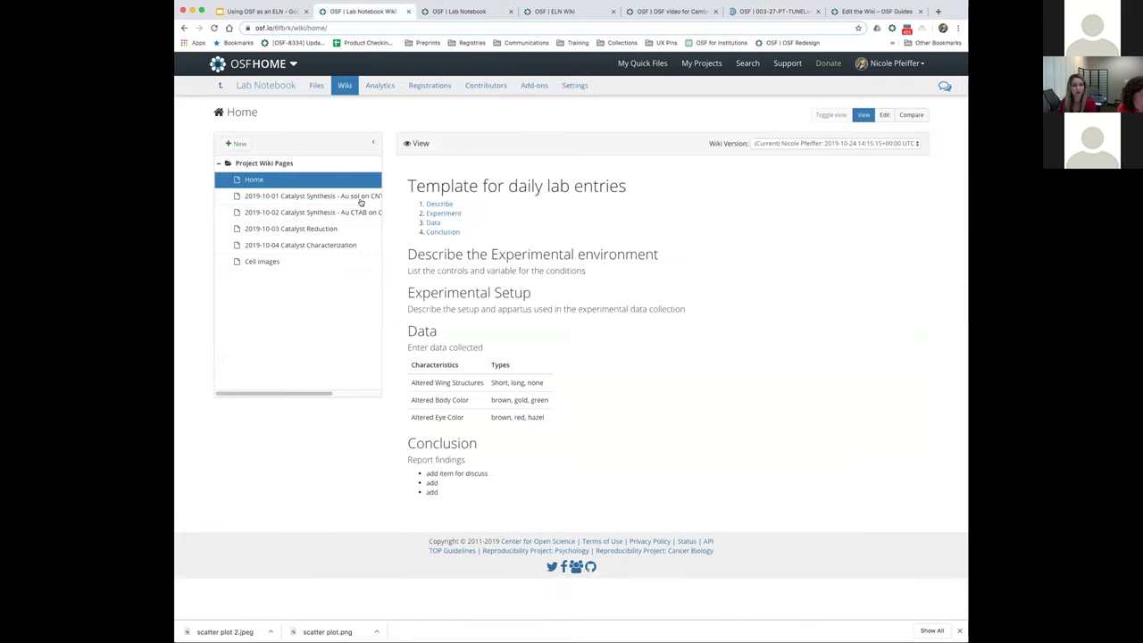
pyautogui.click(277, 249)
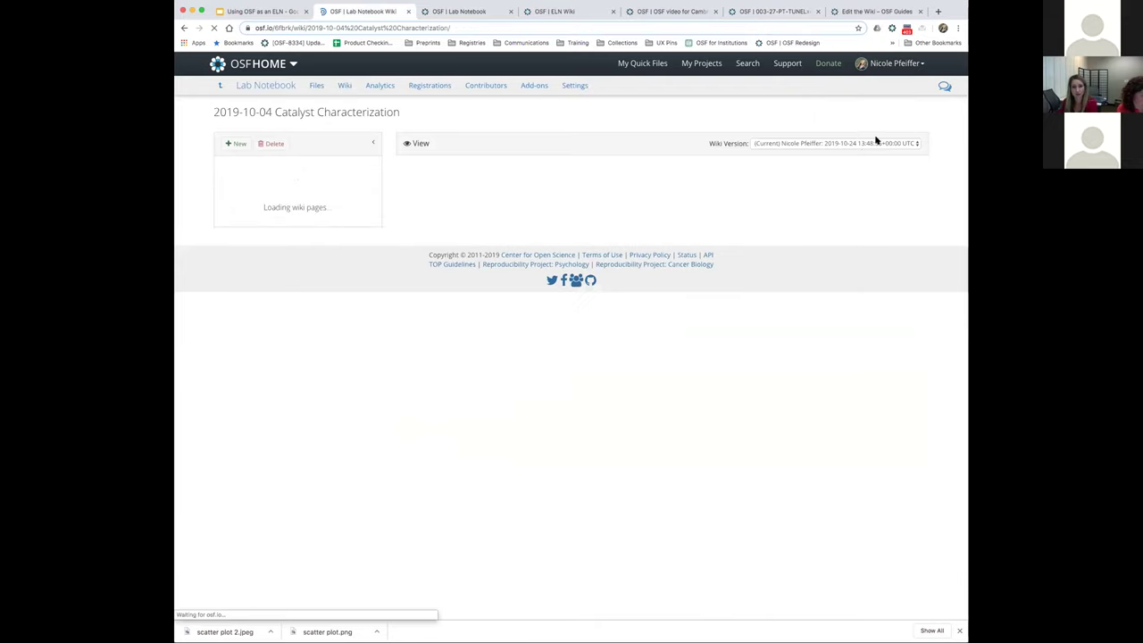
pyautogui.click(883, 116)
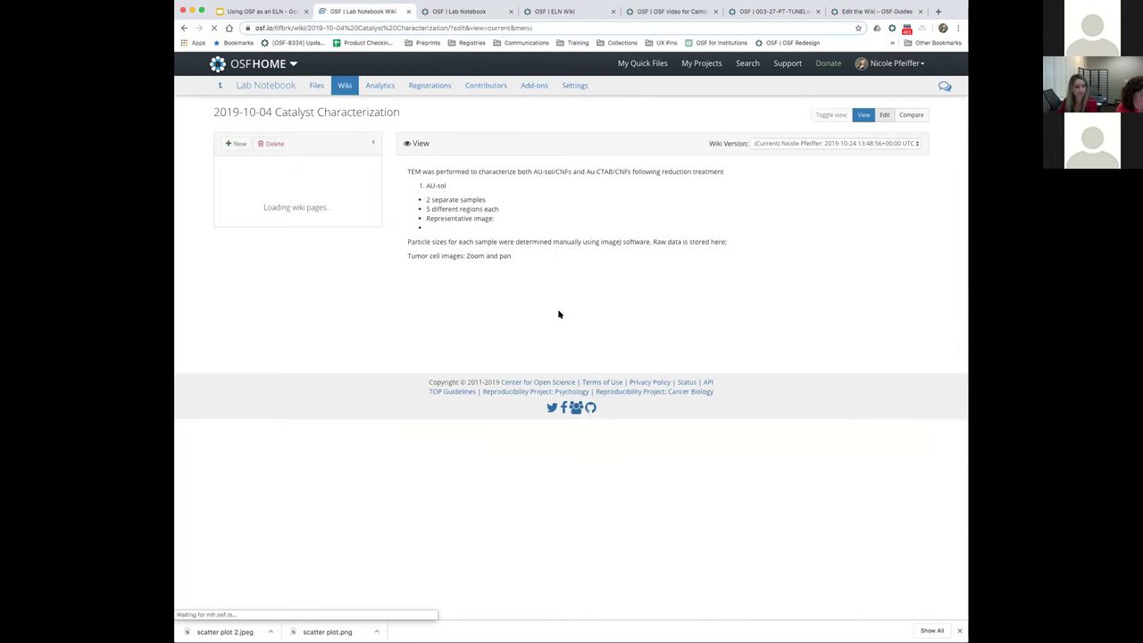
# Add the @[osf](qdy3z) embed on a new line below the first tumor image, then save
pyautogui.click(765, 327)
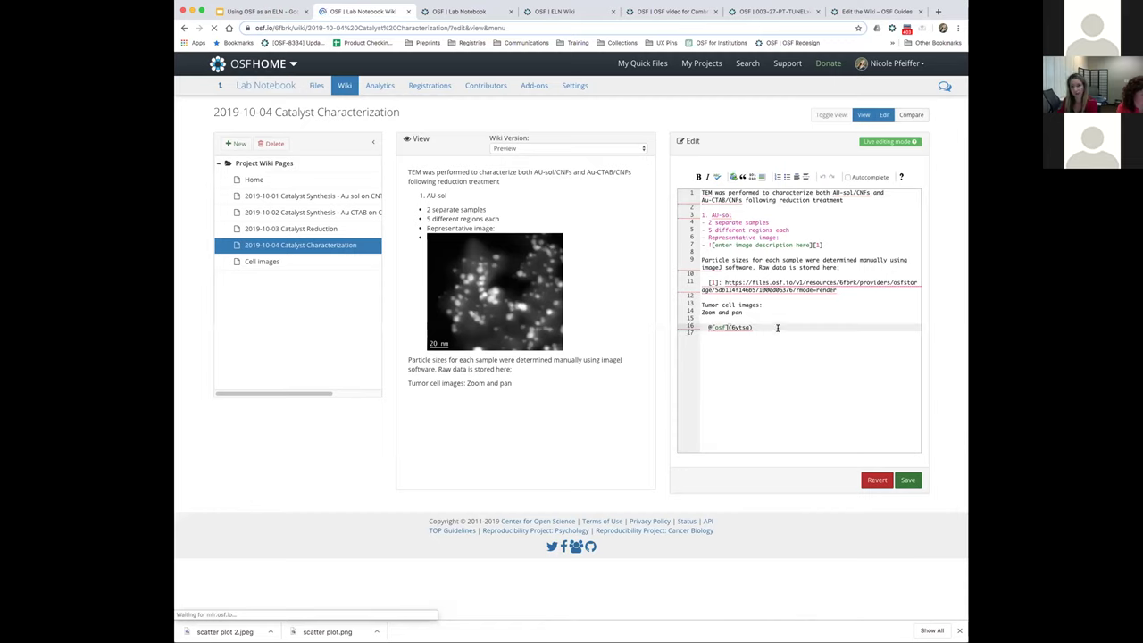
pyautogui.press('Return')
pyautogui.press('Return')
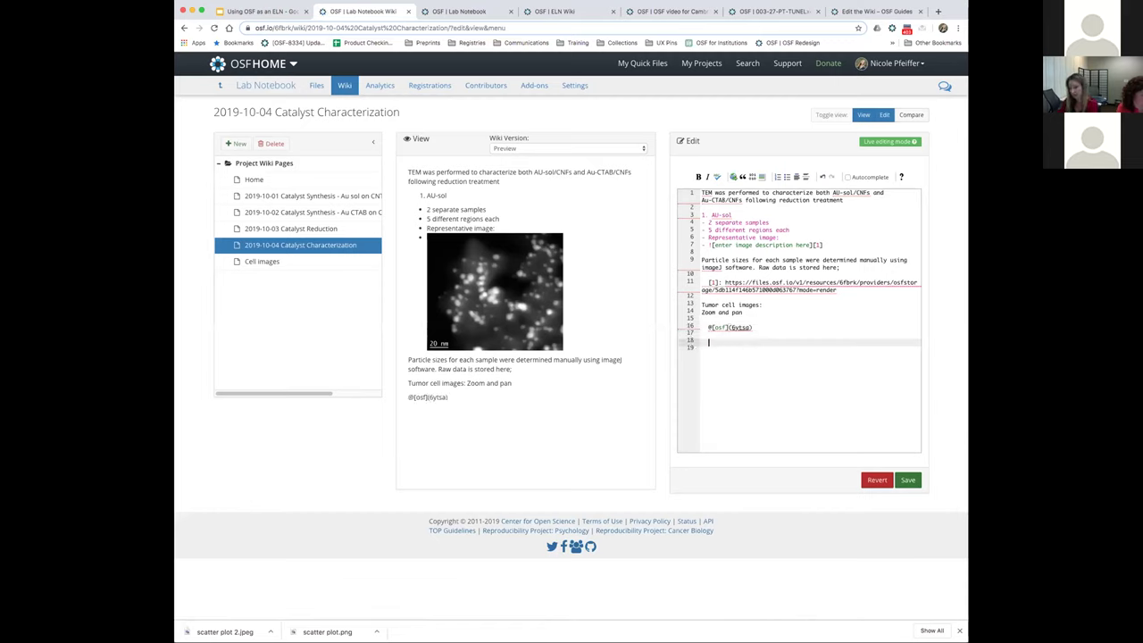
pyautogui.write('@')
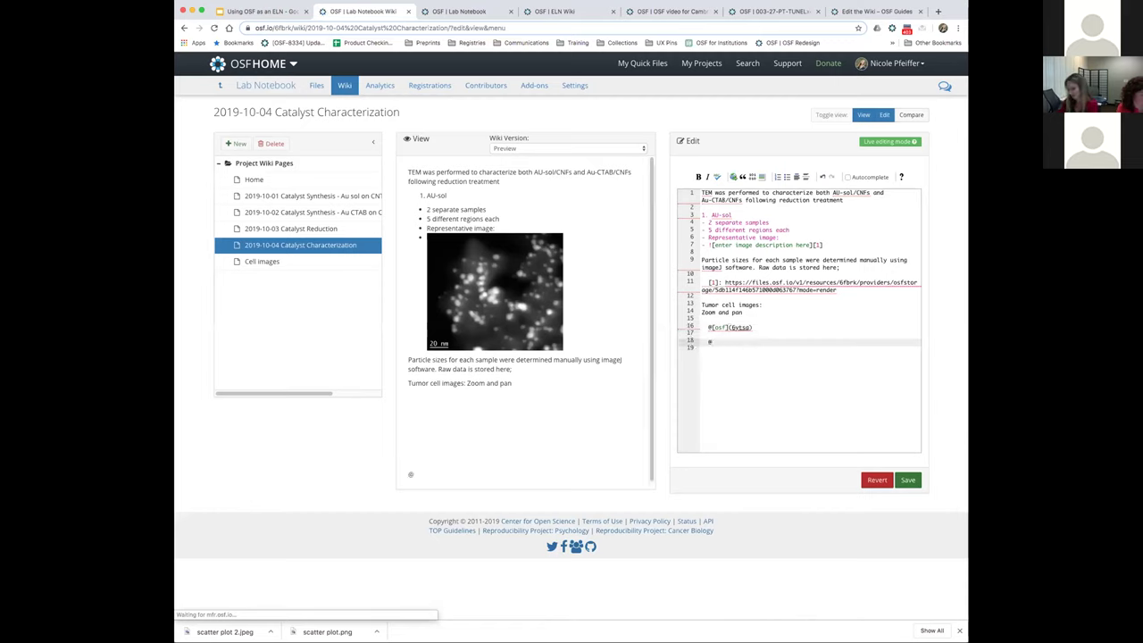
pyautogui.write('[osf]')
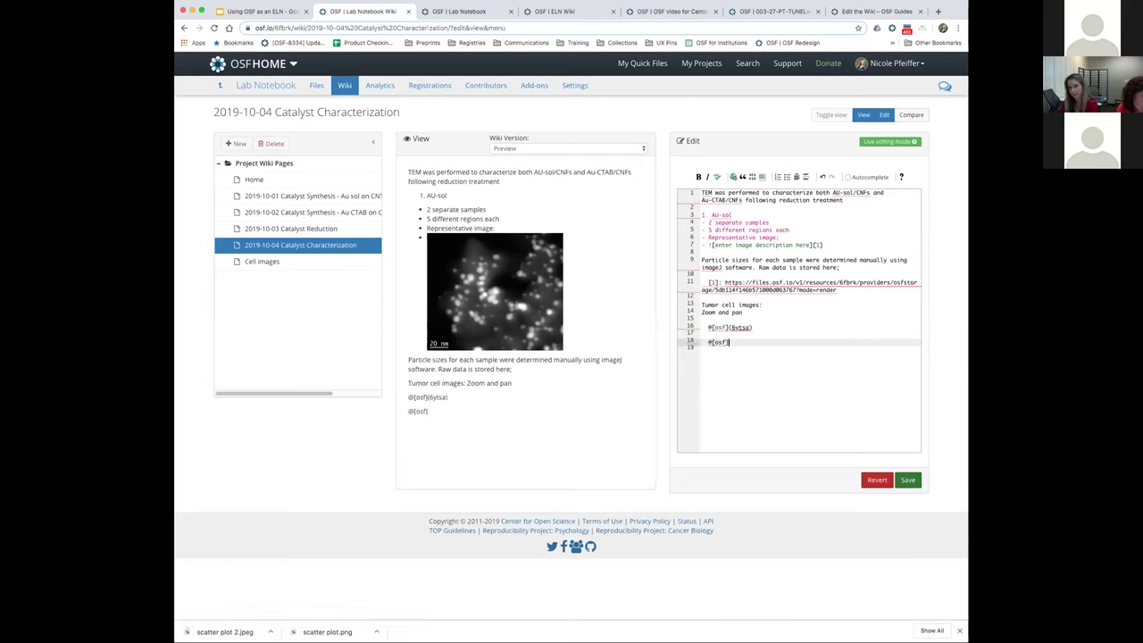
pyautogui.write('(qdy3z)')
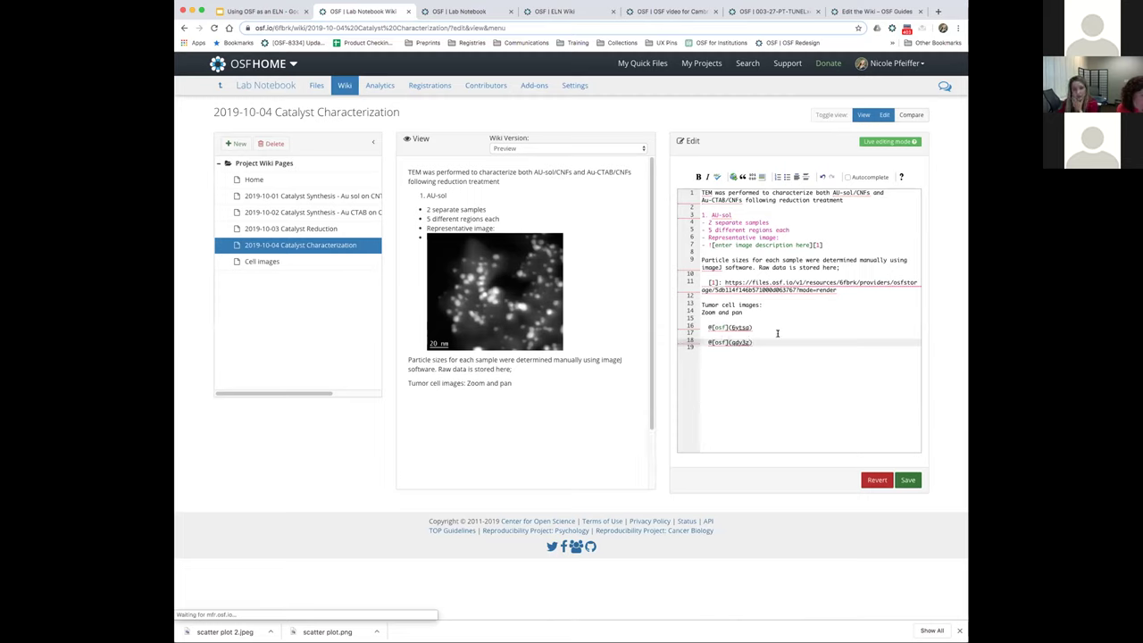
pyautogui.scroll(-2, 503, 409)
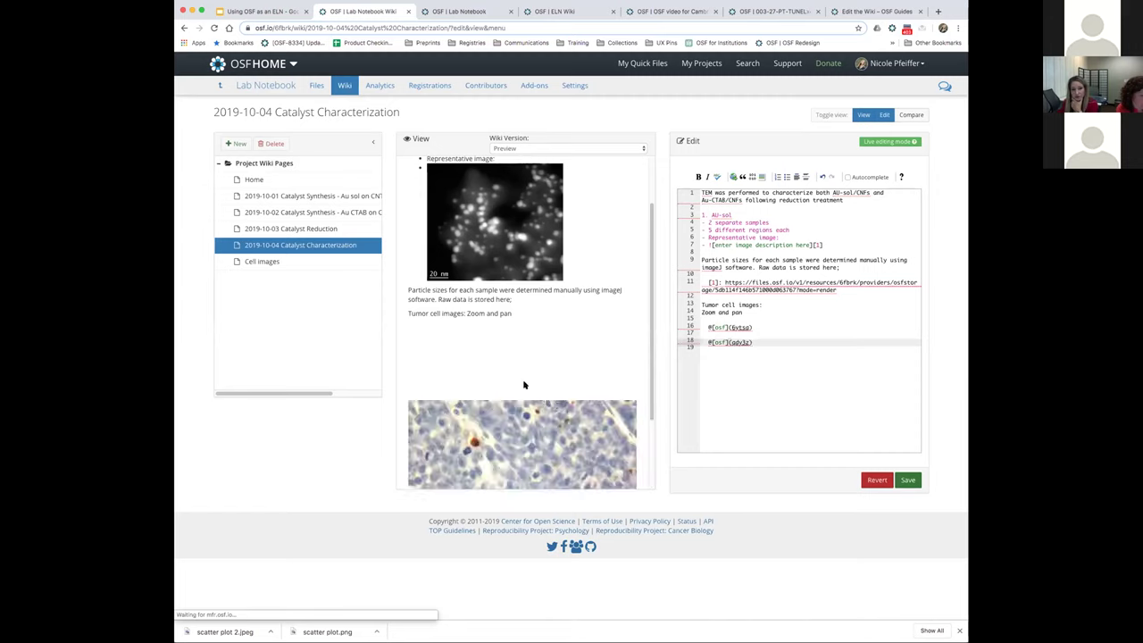
pyautogui.scroll(-5, 541, 420)
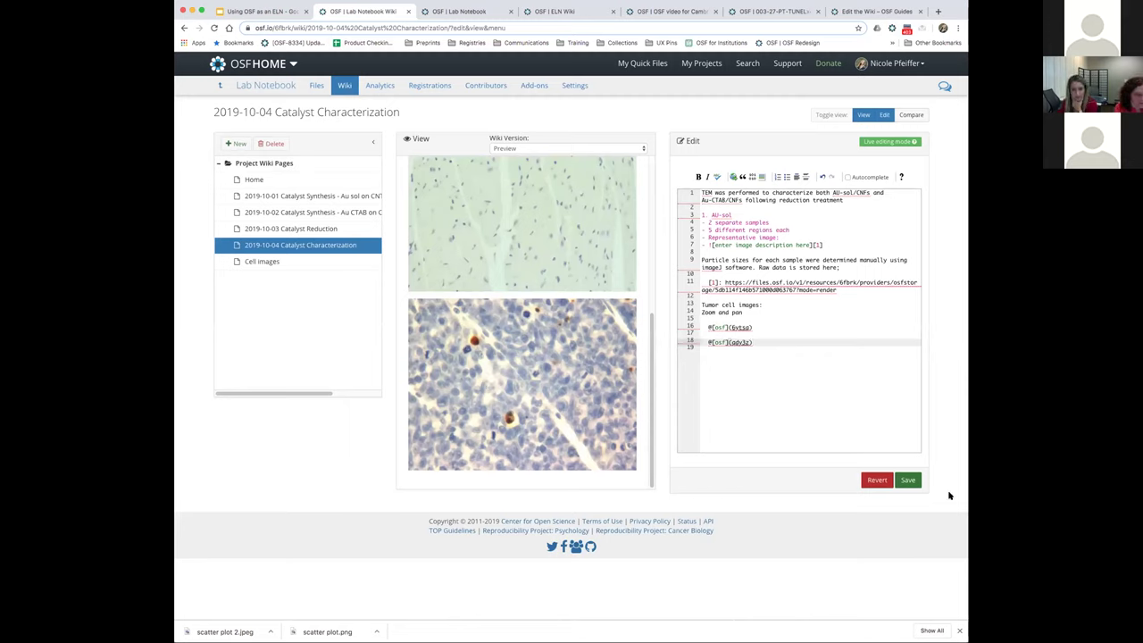
pyautogui.click(908, 481)
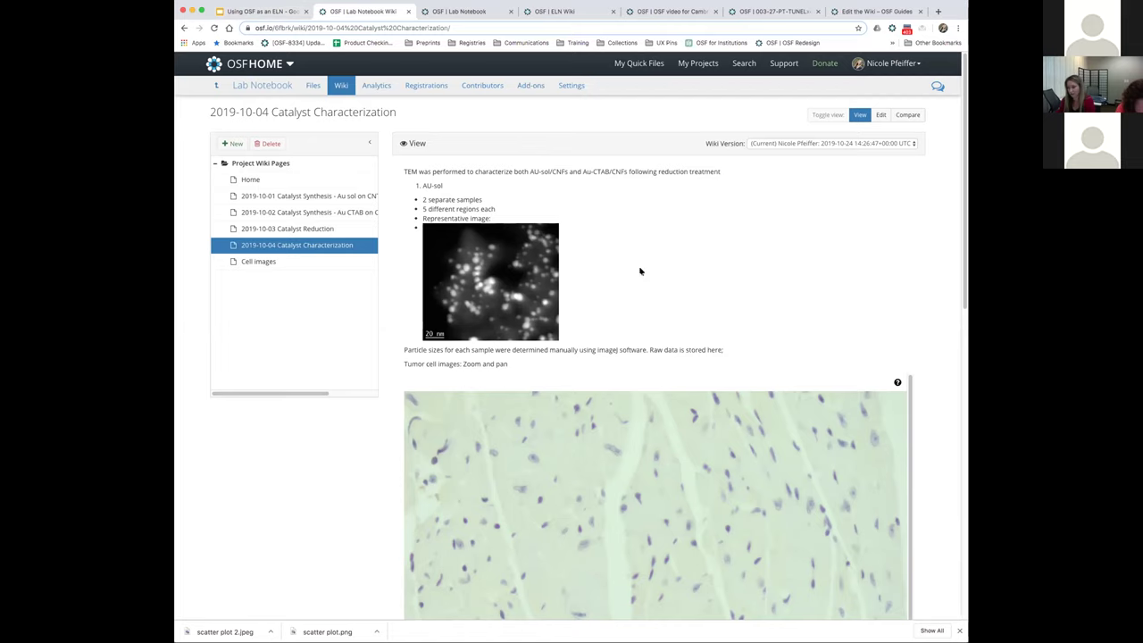
# Scroll the saved page to check both tumor images, then go back to the slides
pyautogui.scroll(-5, 648, 307)
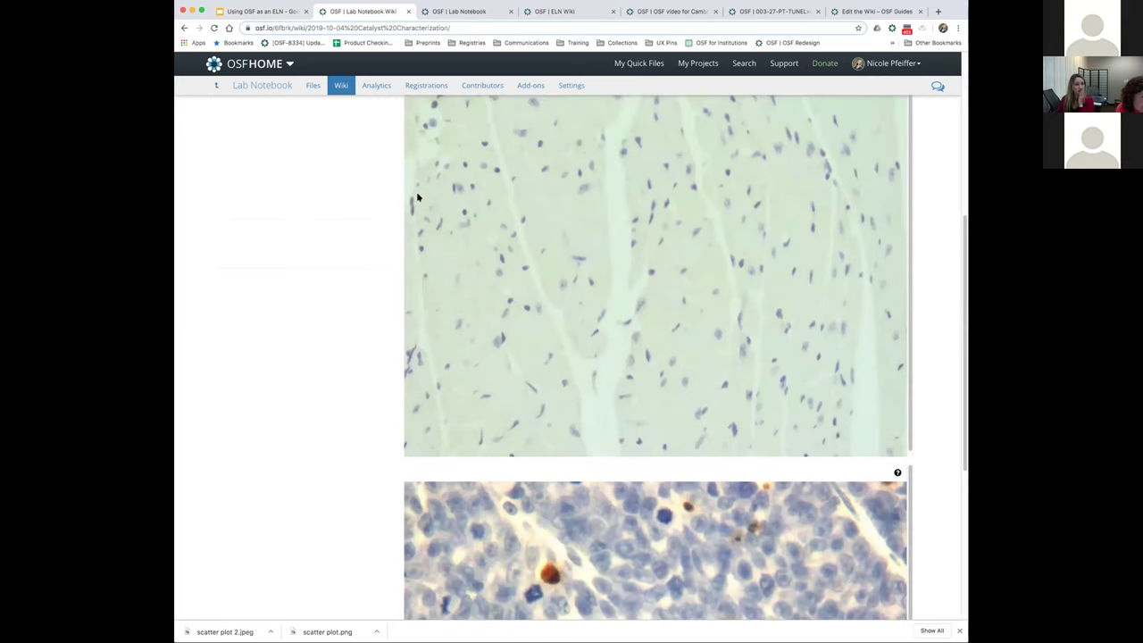
pyautogui.click(268, 11)
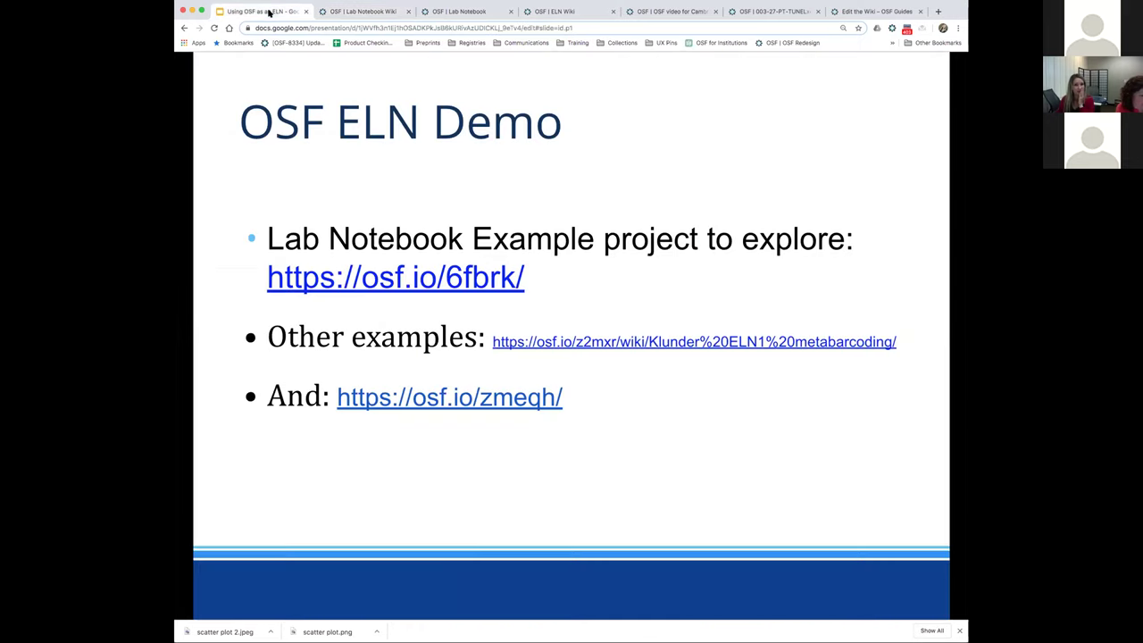
# Bring up the student's ELN1 metabarcoding example notebook from the OSF | ELN Wiki tab
pyautogui.click(562, 12)
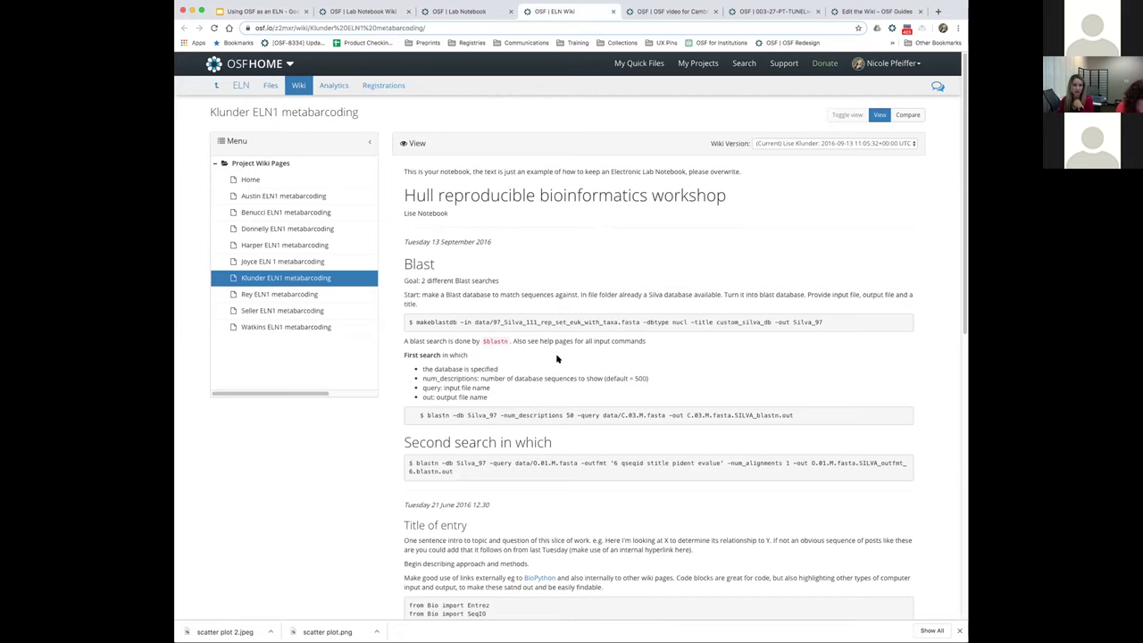
# Scroll the dated metabarcoding entries, then open the Home wiki with the Laboratory Book cover
pyautogui.scroll(-2, 556, 358)
pyautogui.scroll(-2, 556, 358)
pyautogui.scroll(4, 557, 358)
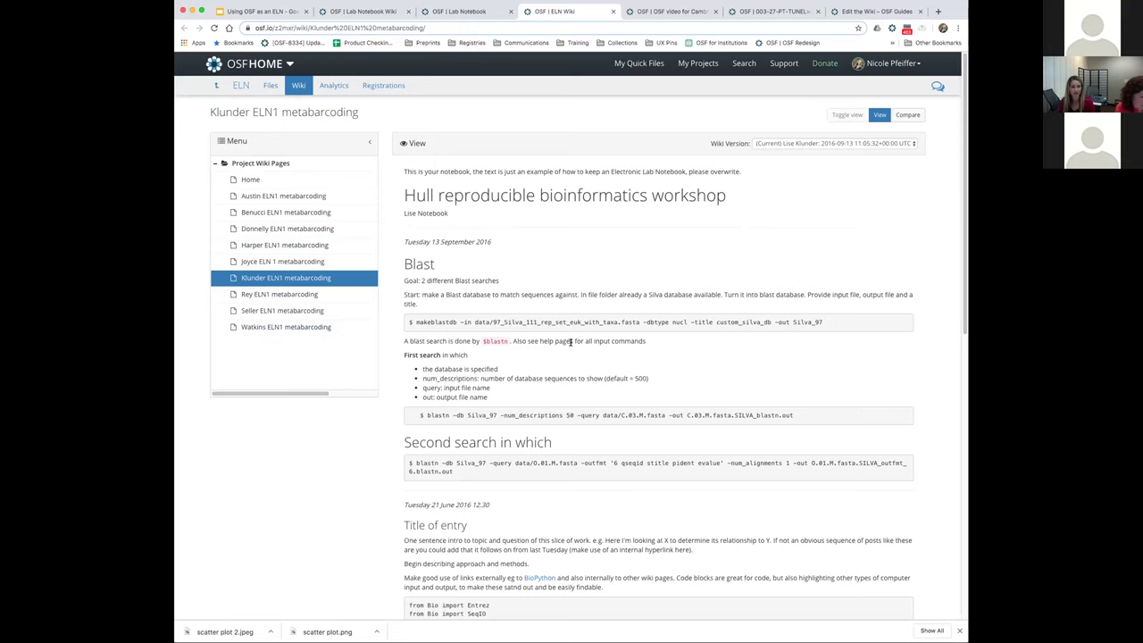
pyautogui.scroll(-2, 569, 342)
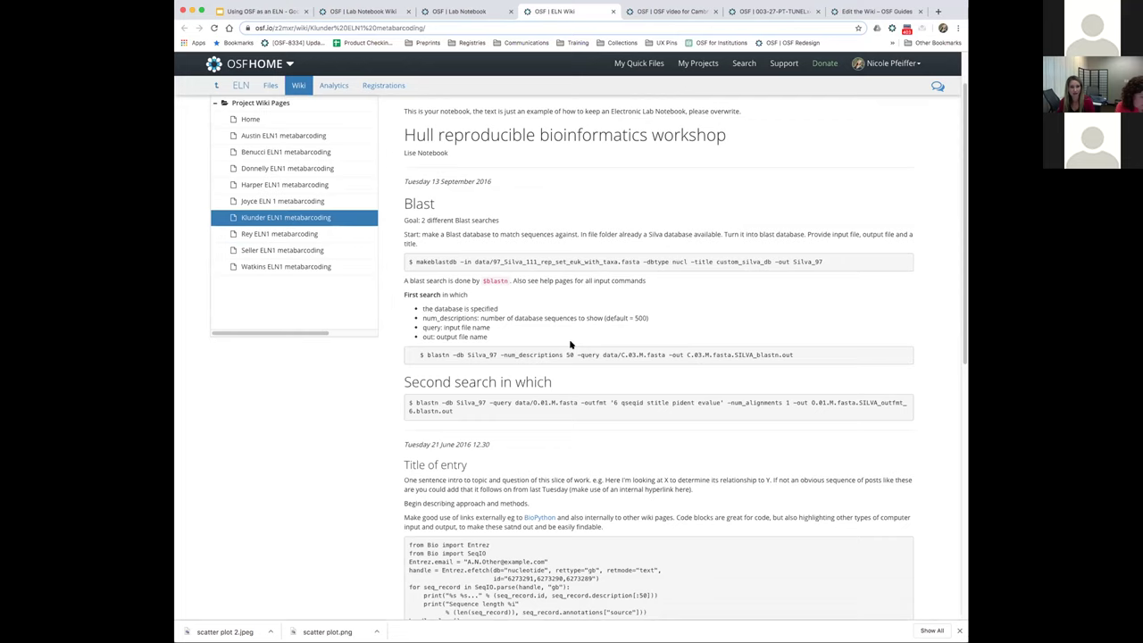
pyautogui.scroll(-5, 570, 344)
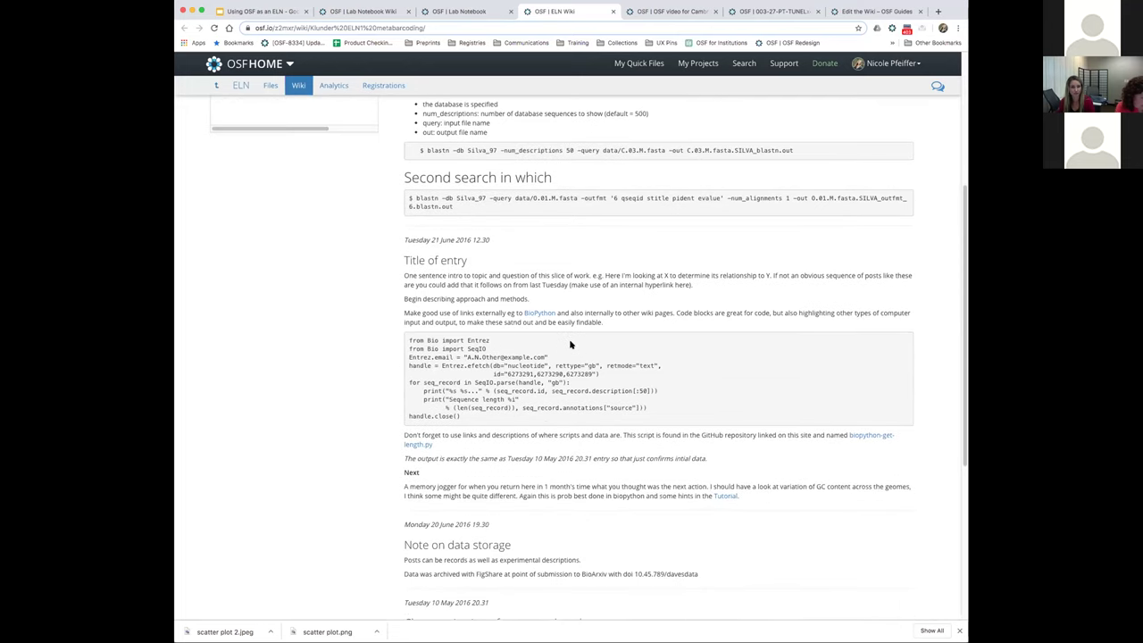
pyautogui.scroll(-3, 570, 344)
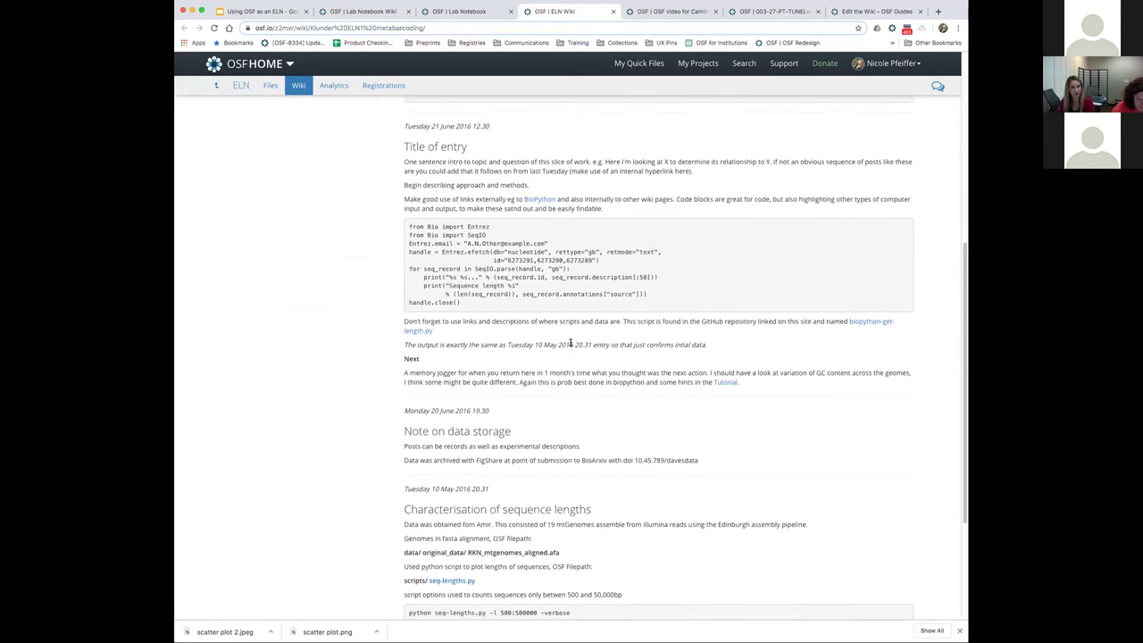
pyautogui.scroll(-1, 570, 344)
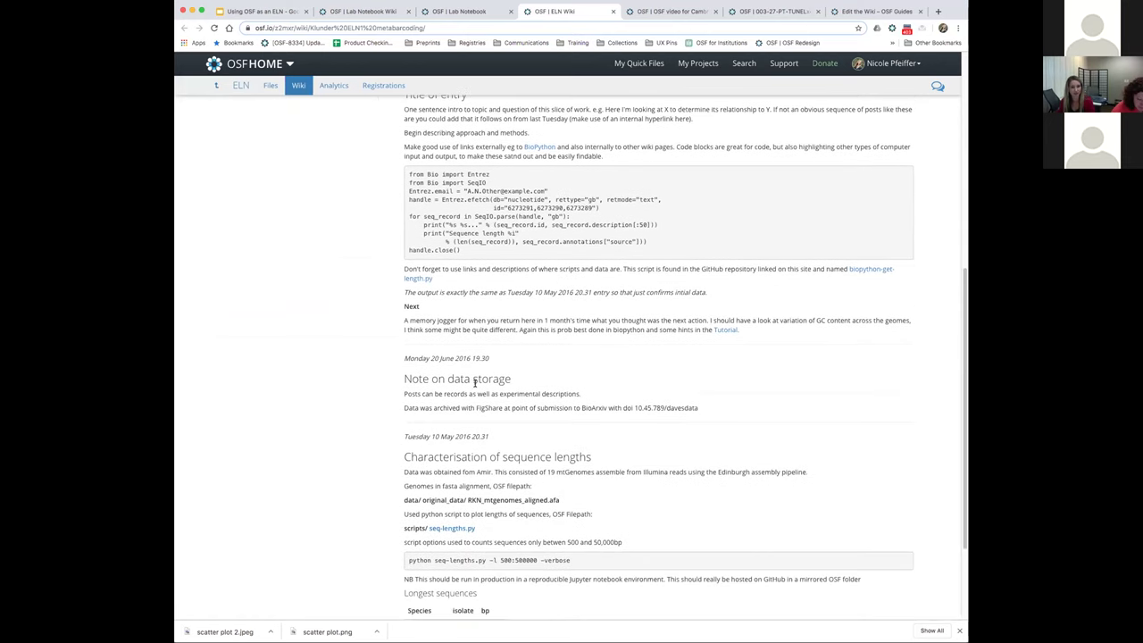
pyautogui.scroll(10, 523, 388)
pyautogui.click(254, 138)
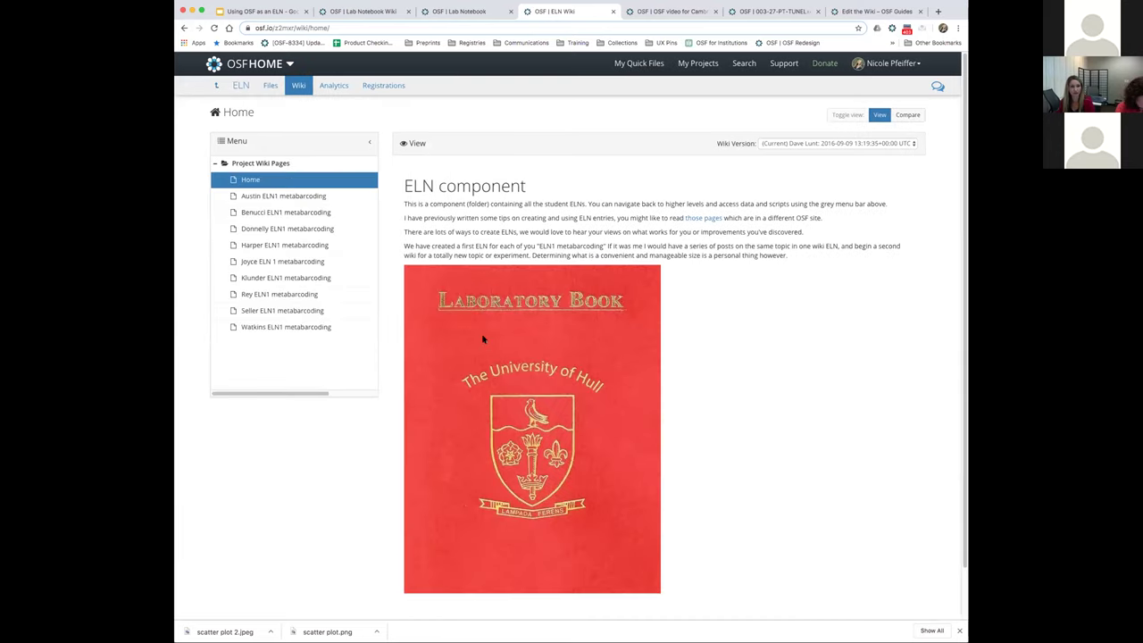
# Show the 'OSF video for Cambridge ELN pilot' project overview, then return to Google Slides
pyautogui.click(670, 12)
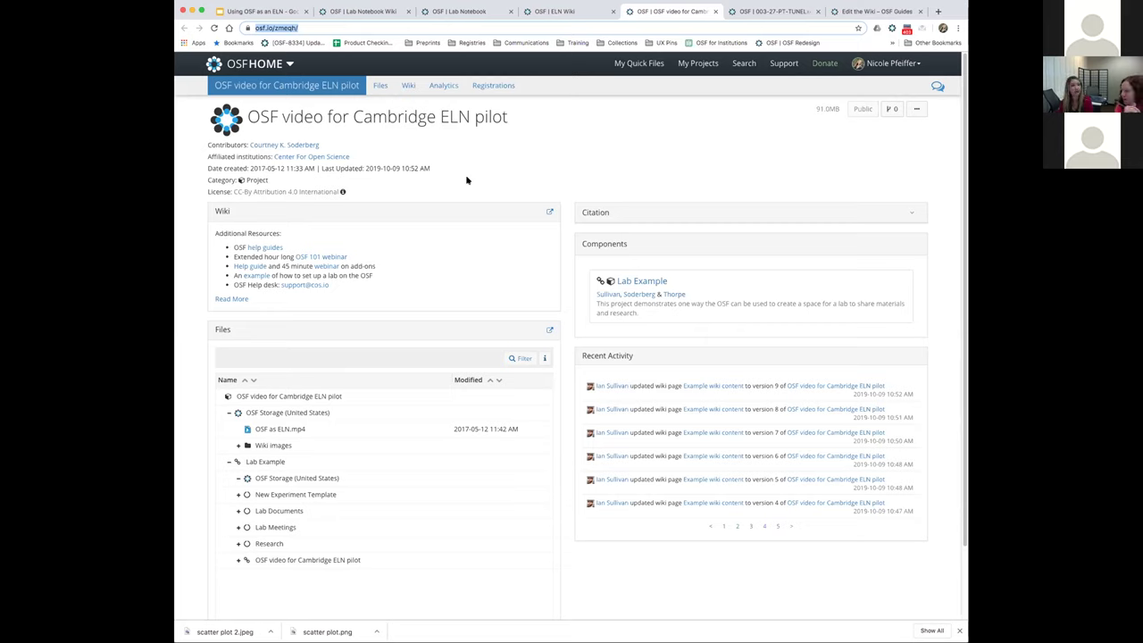
pyautogui.click(258, 11)
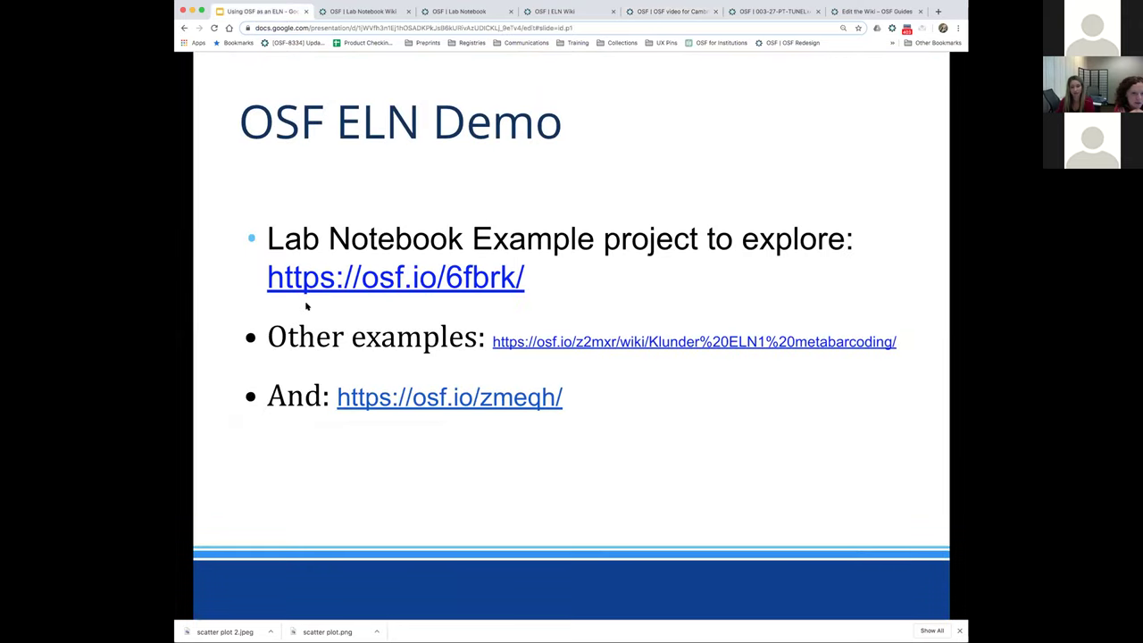